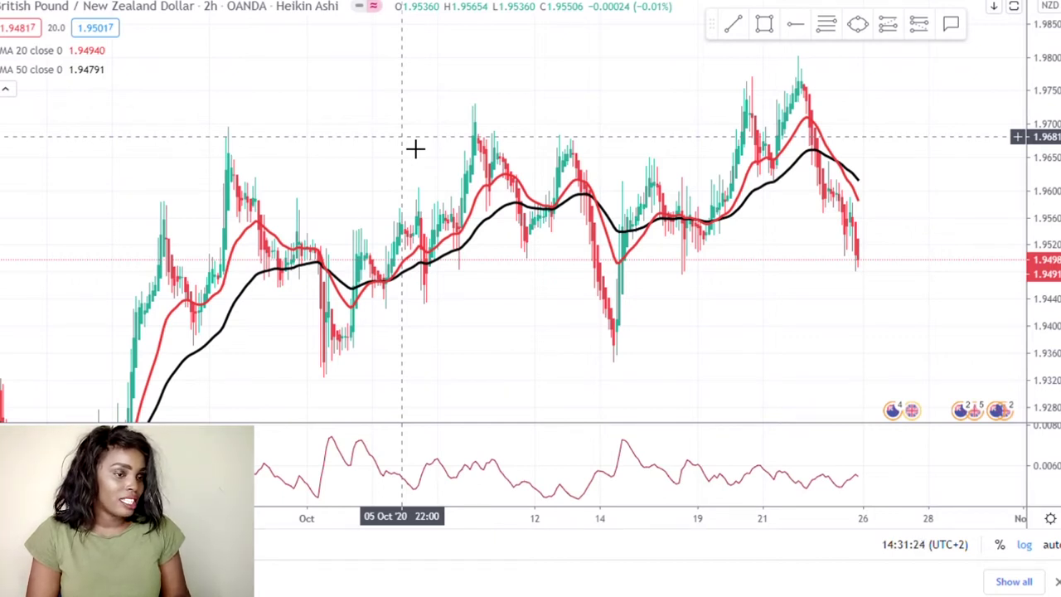
Step: Place a horizontal ray at about 1.9560 and extend its start point back to just before the late-September first peak
scroll(422, 208, down, 3)
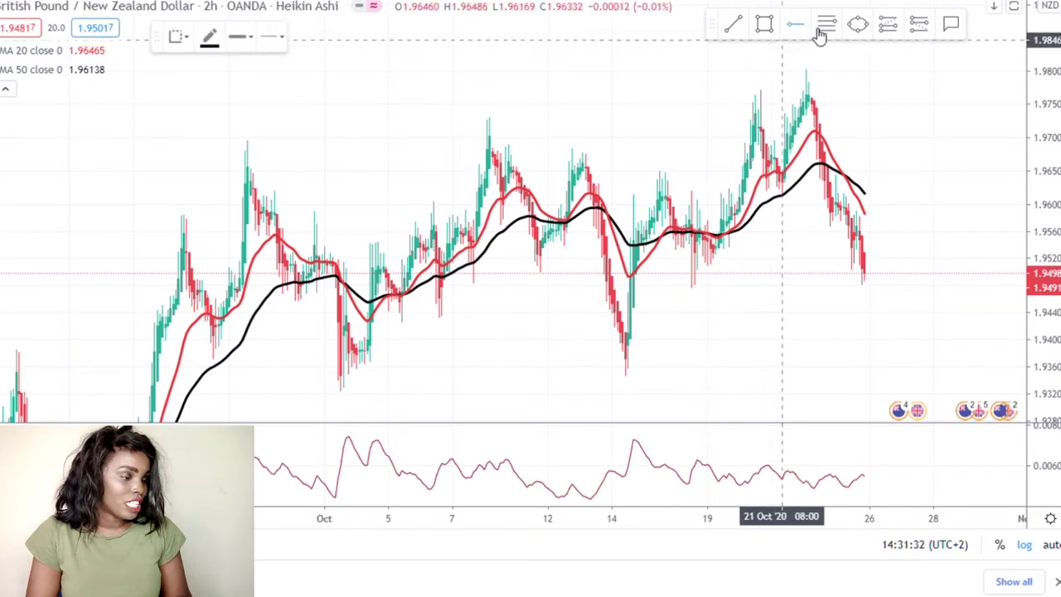
click(211, 231)
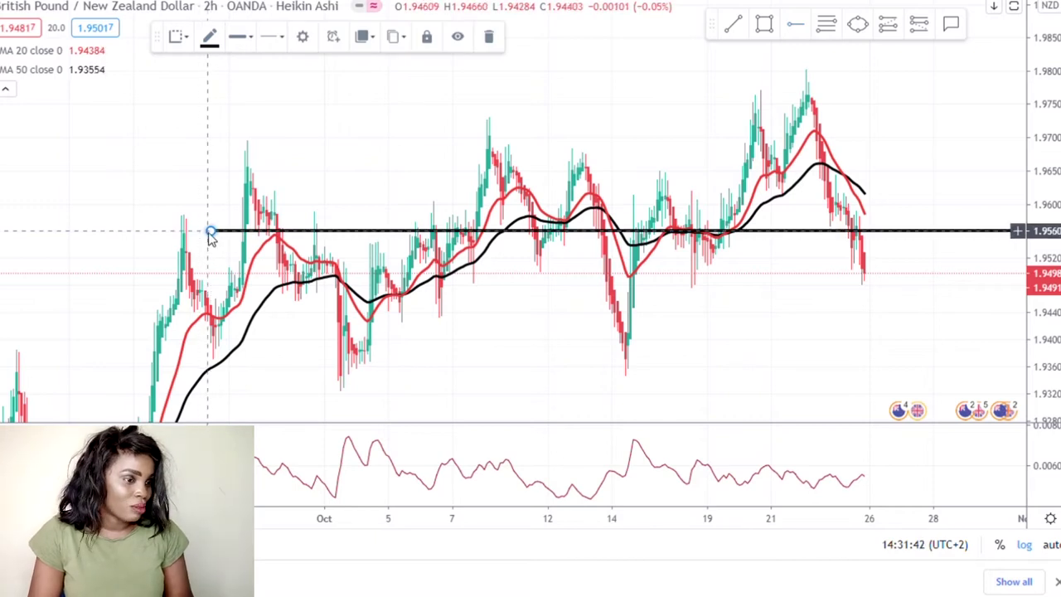
drag(208, 232, 164, 232)
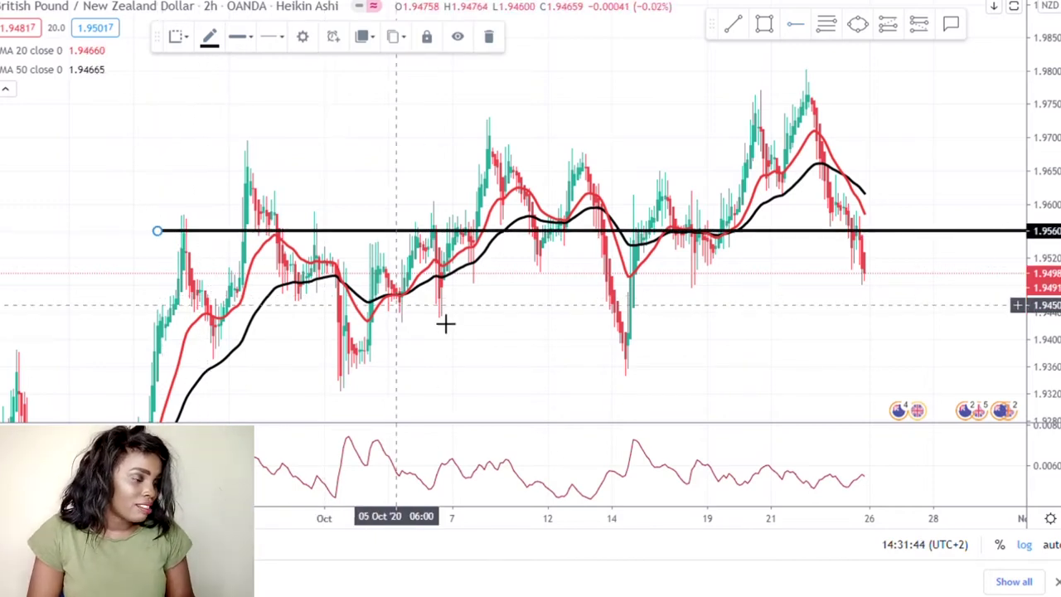
Step: Draw a yellow ellipse around the first peak, where price meets the start of the black horizontal ray
drag(450, 339, 508, 314)
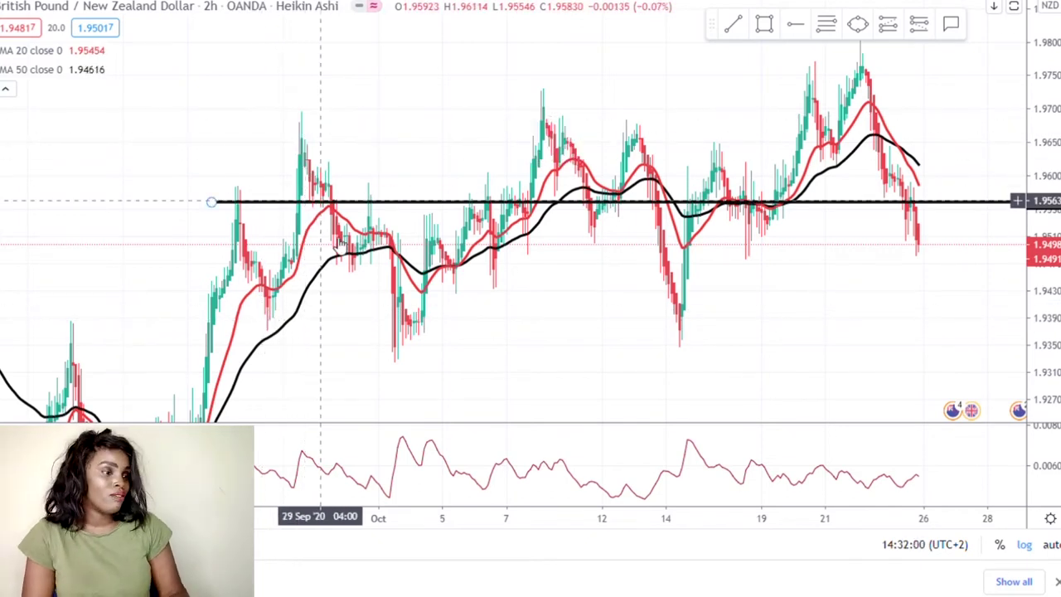
scroll(352, 268, up, 2)
drag(278, 163, 569, 163)
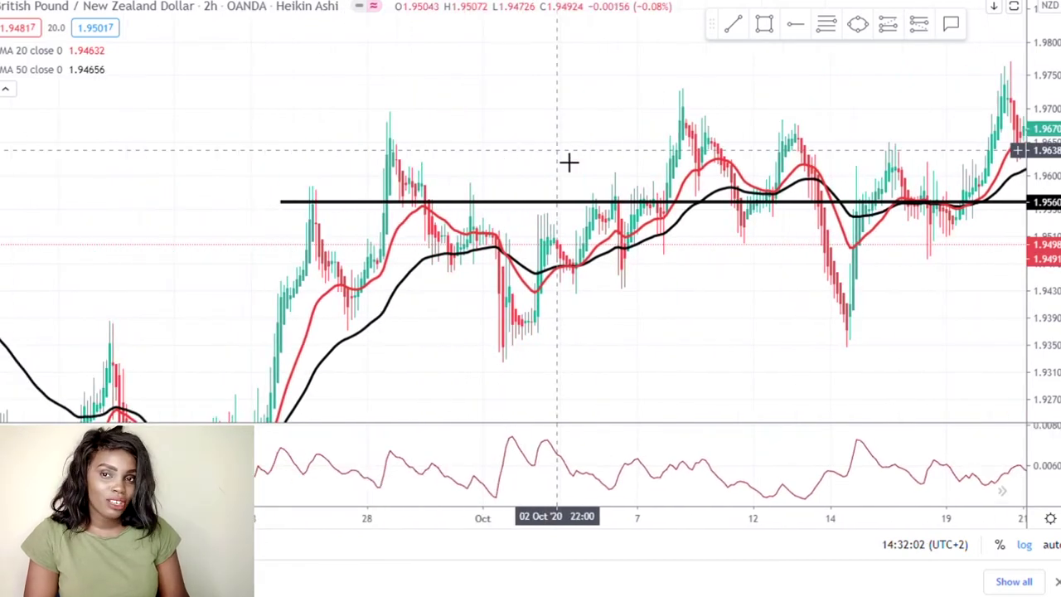
scroll(824, 220, up, 3)
drag(593, 364, 597, 301)
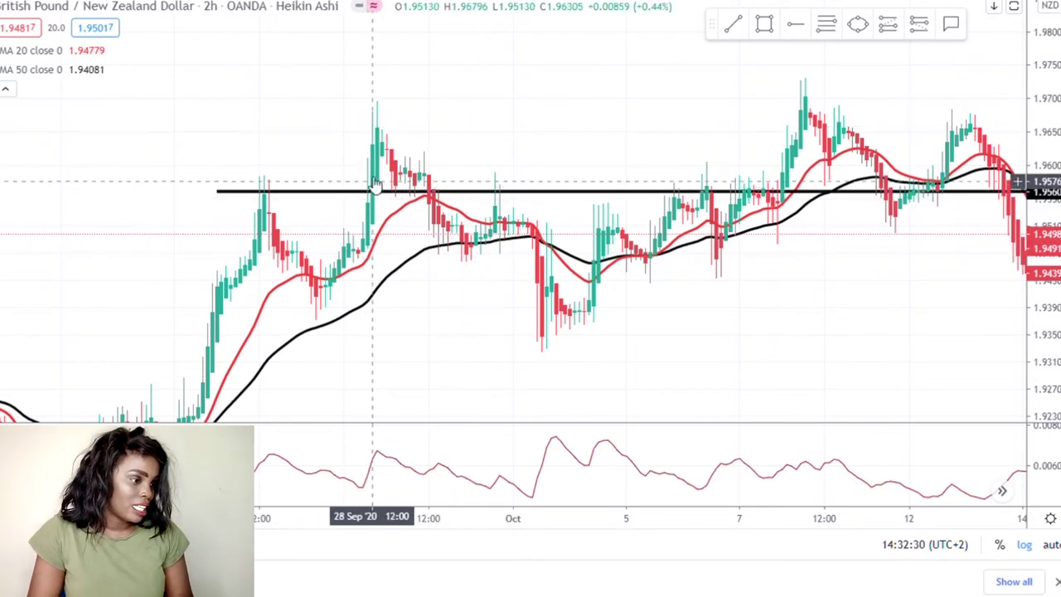
drag(476, 298, 397, 315)
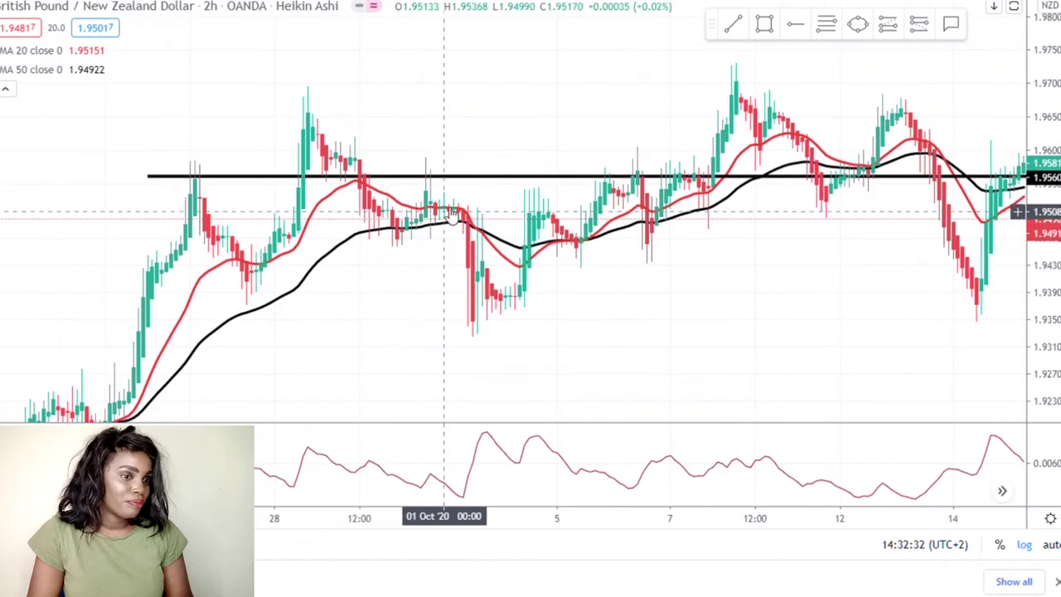
scroll(296, 171, left, 2)
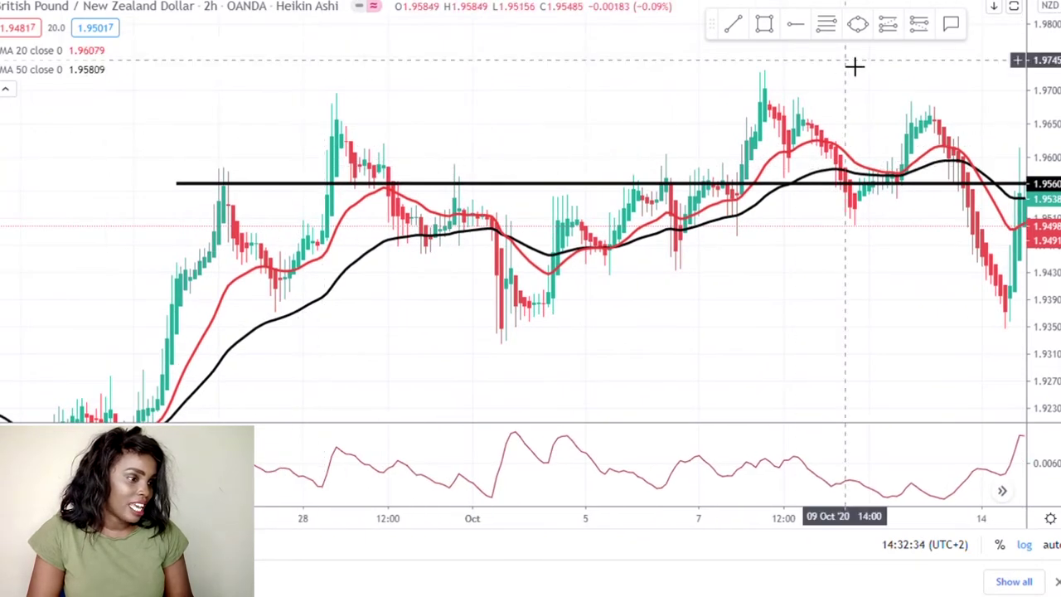
click(858, 23)
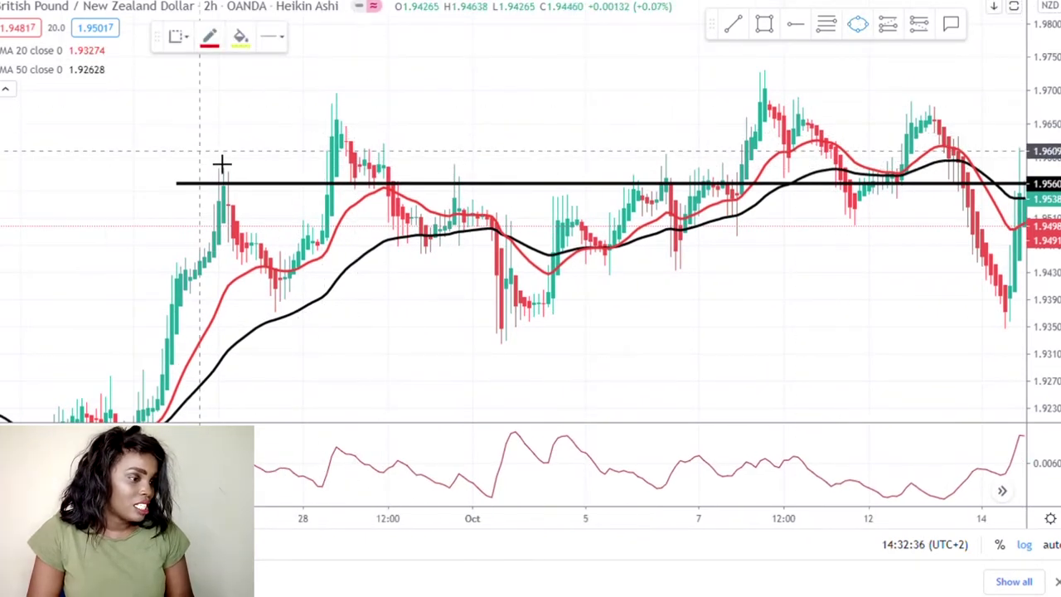
click(198, 151)
click(256, 181)
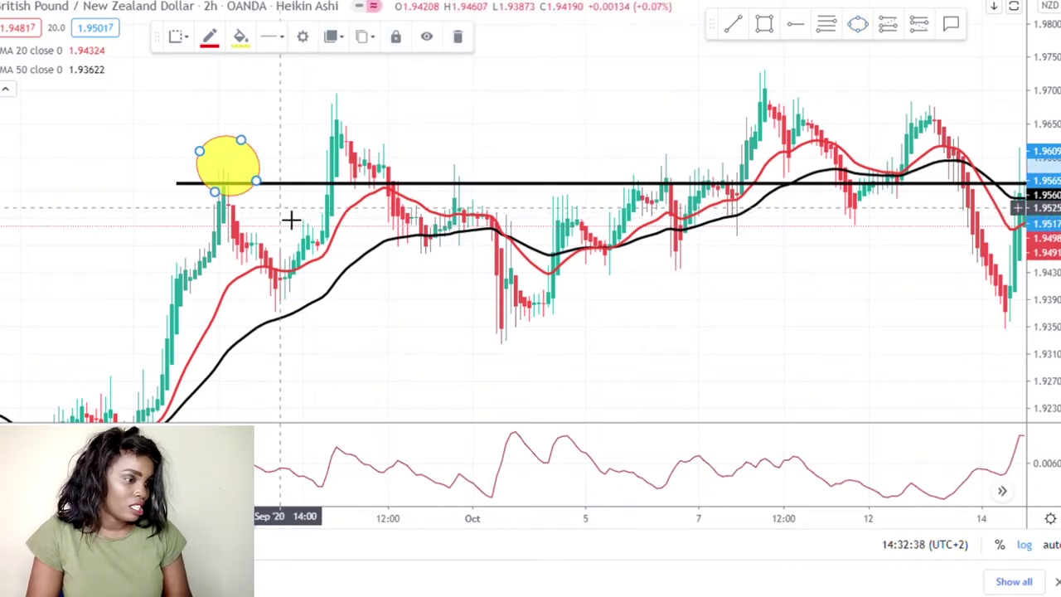
click(290, 219)
Step: Draw a second yellow ellipse around the higher 28 September peak above the horizontal ray
click(860, 23)
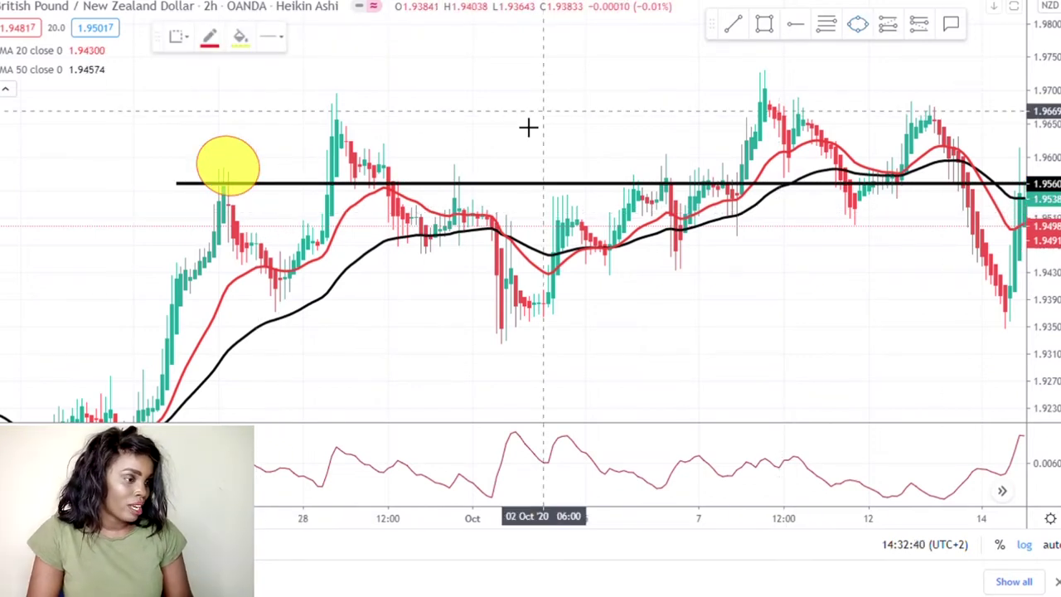
click(312, 99)
click(364, 114)
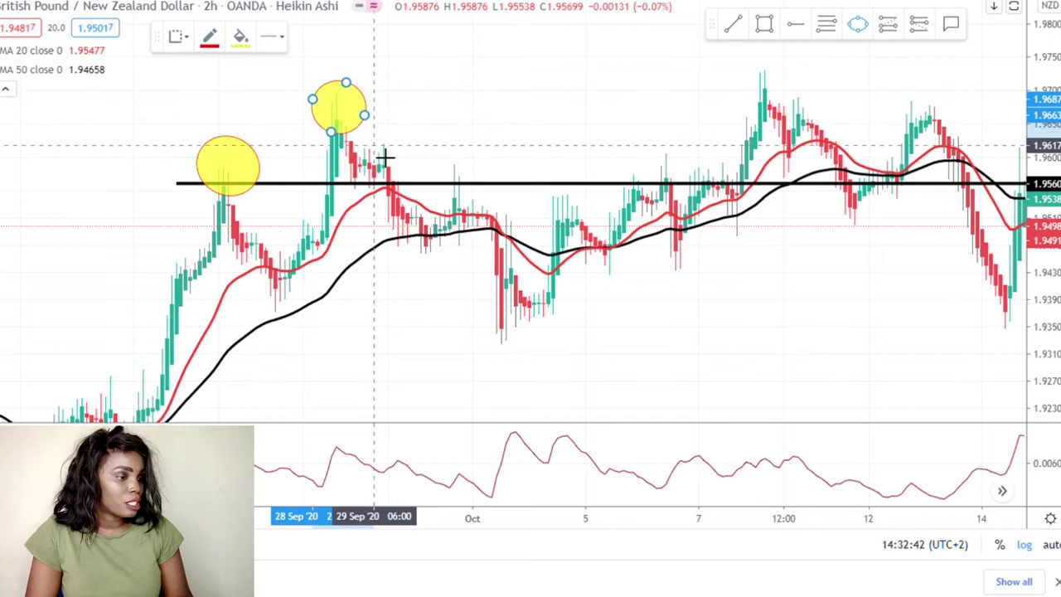
click(381, 155)
click(359, 132)
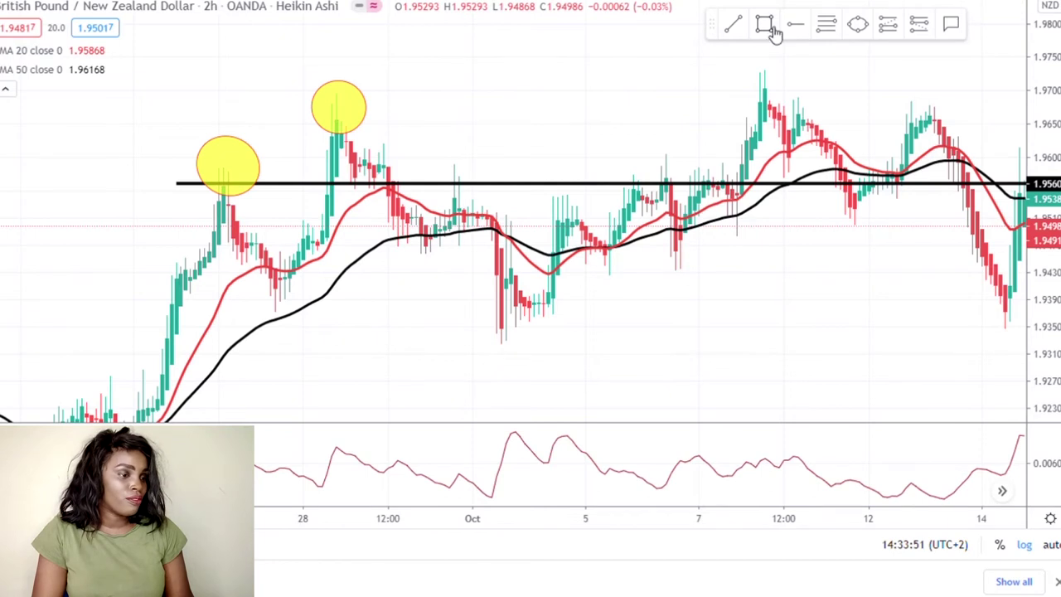
Step: Draw a third yellow ellipse around the 30 September wick that touches the horizontal ray
click(858, 24)
click(440, 159)
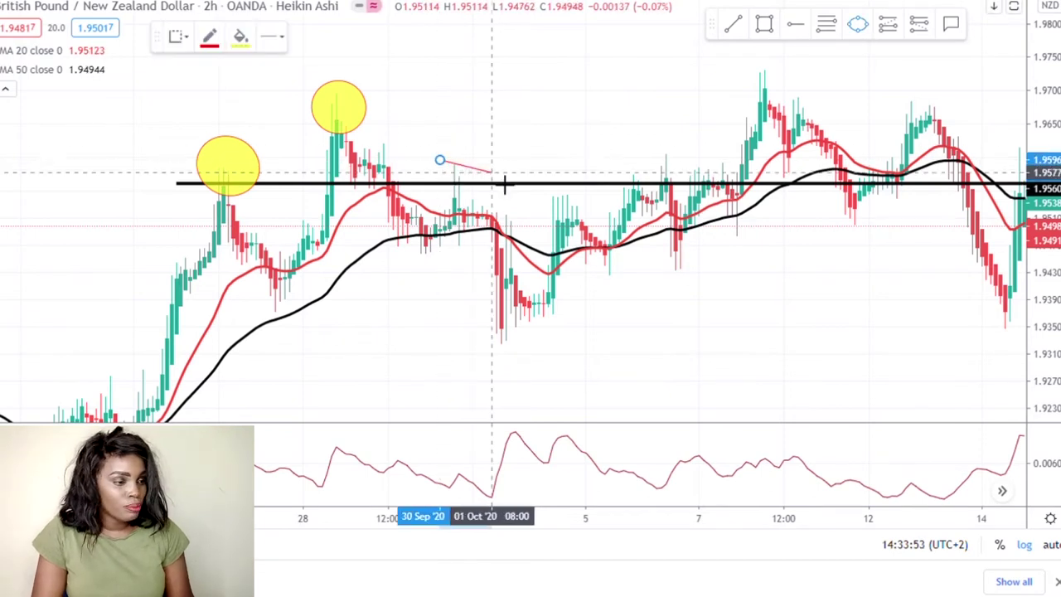
click(492, 172)
click(458, 192)
scroll(533, 171, up, 1)
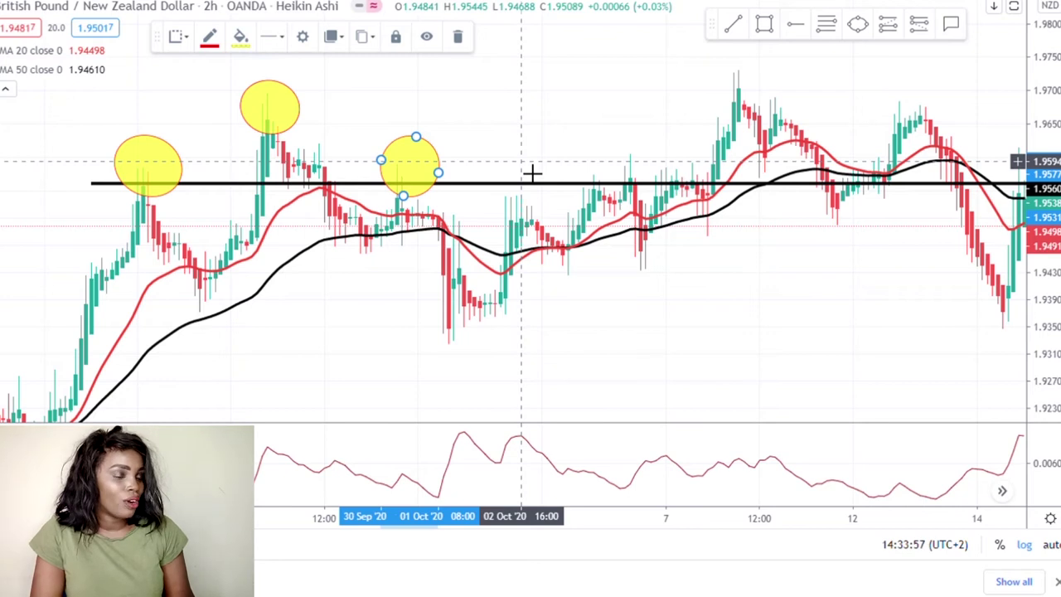
scroll(533, 172, down, 1)
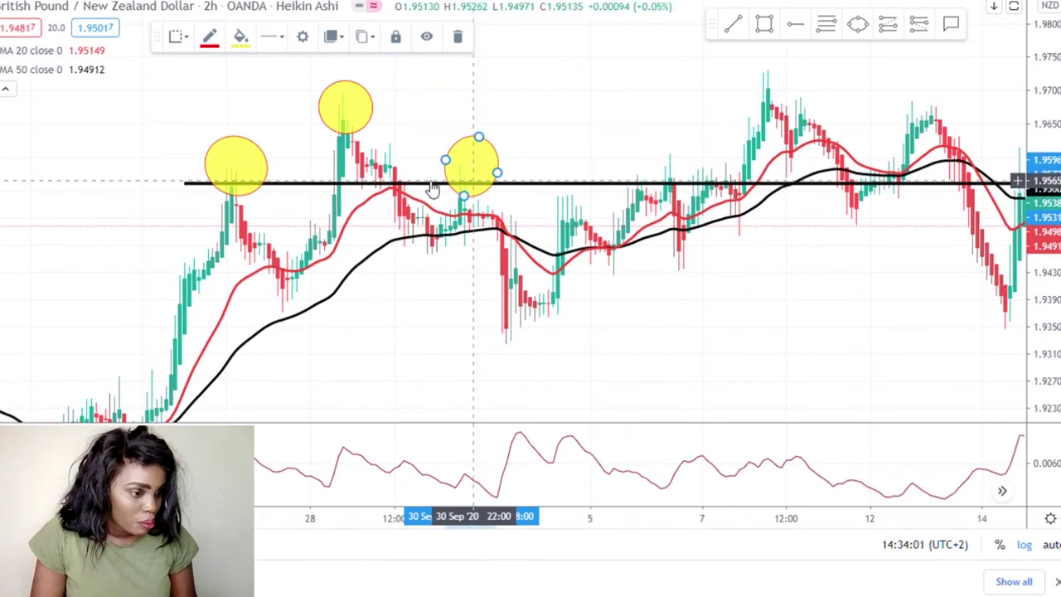
click(609, 172)
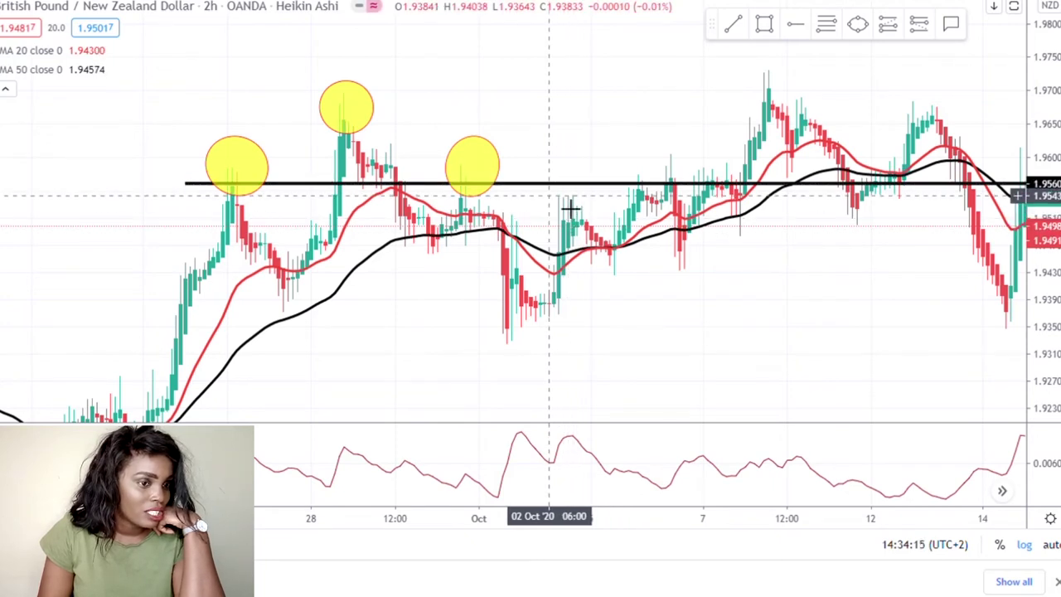
Step: Mark the two neighbouring touches of the horizontal ray around 5 and 6 October with small yellow ellipses
scroll(603, 179, up, 2)
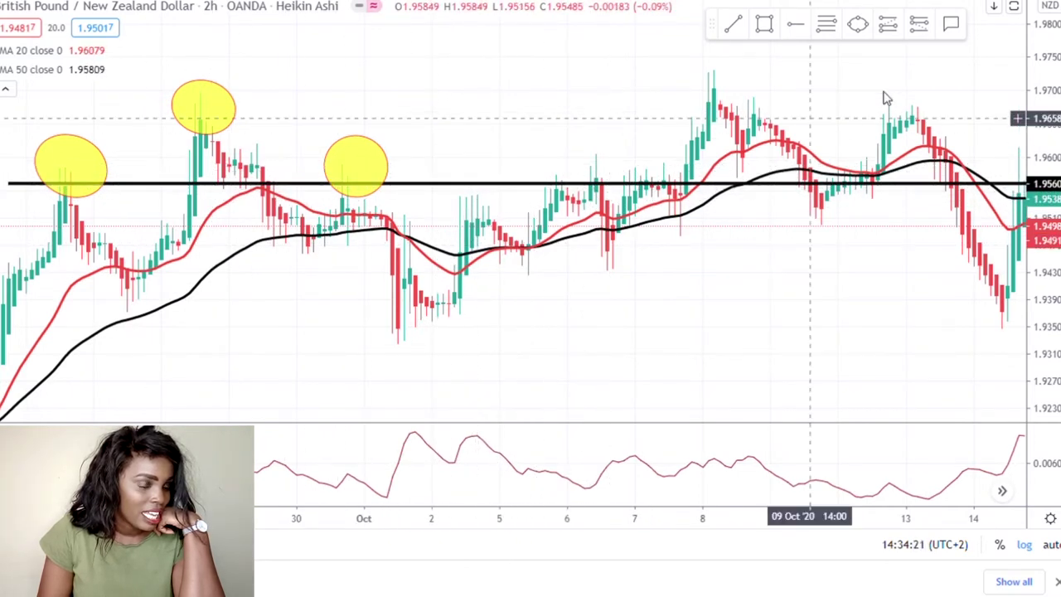
click(857, 27)
click(534, 160)
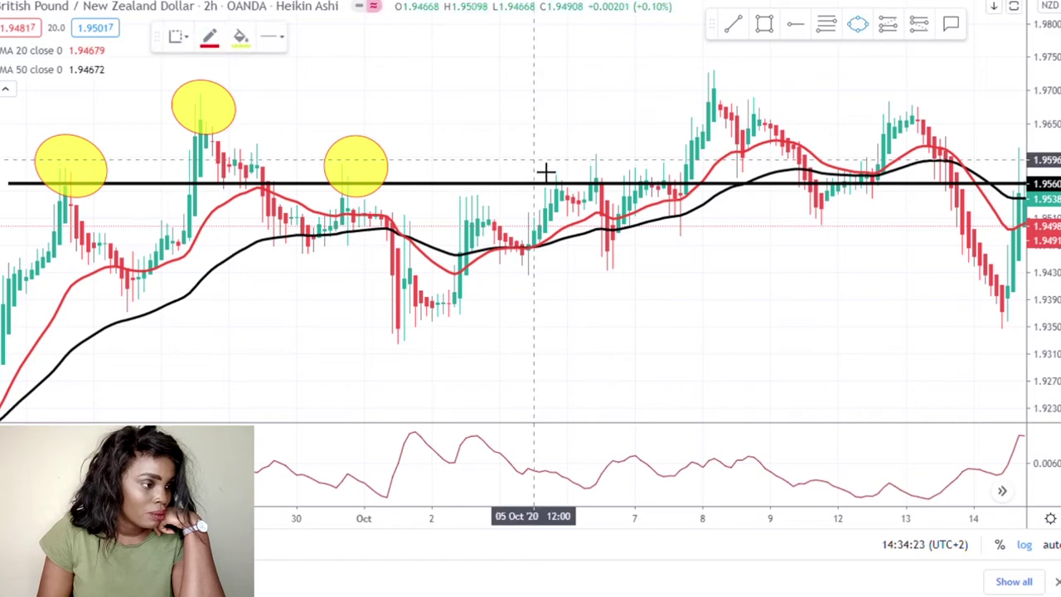
click(583, 217)
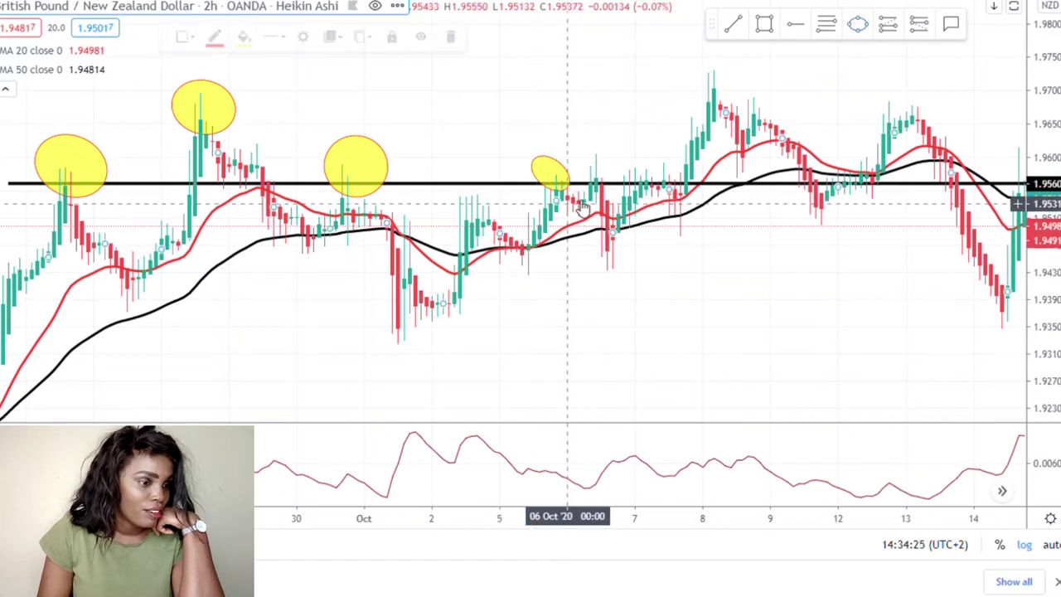
click(857, 25)
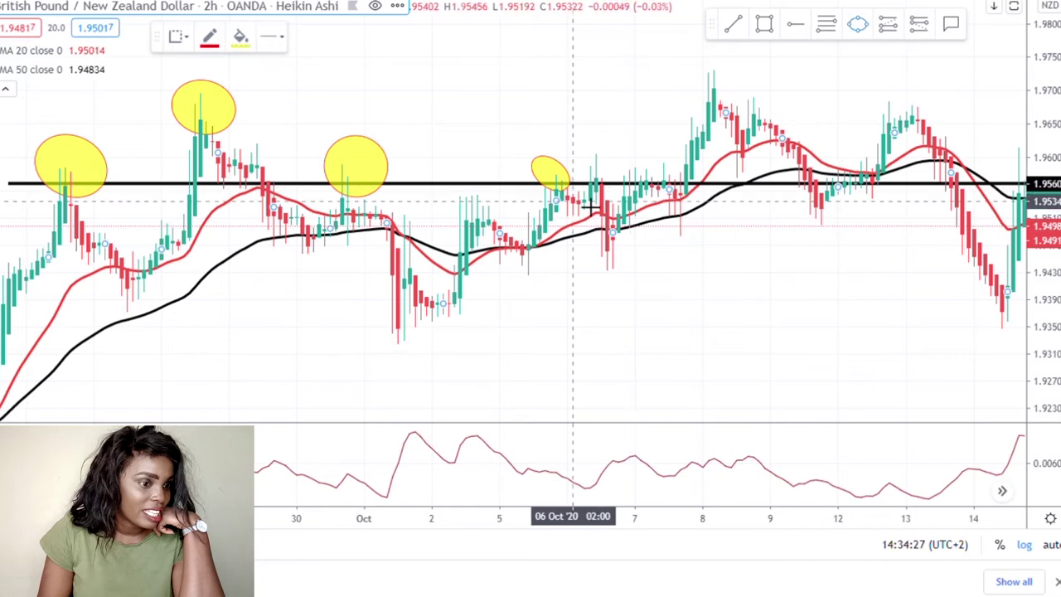
click(584, 173)
click(597, 172)
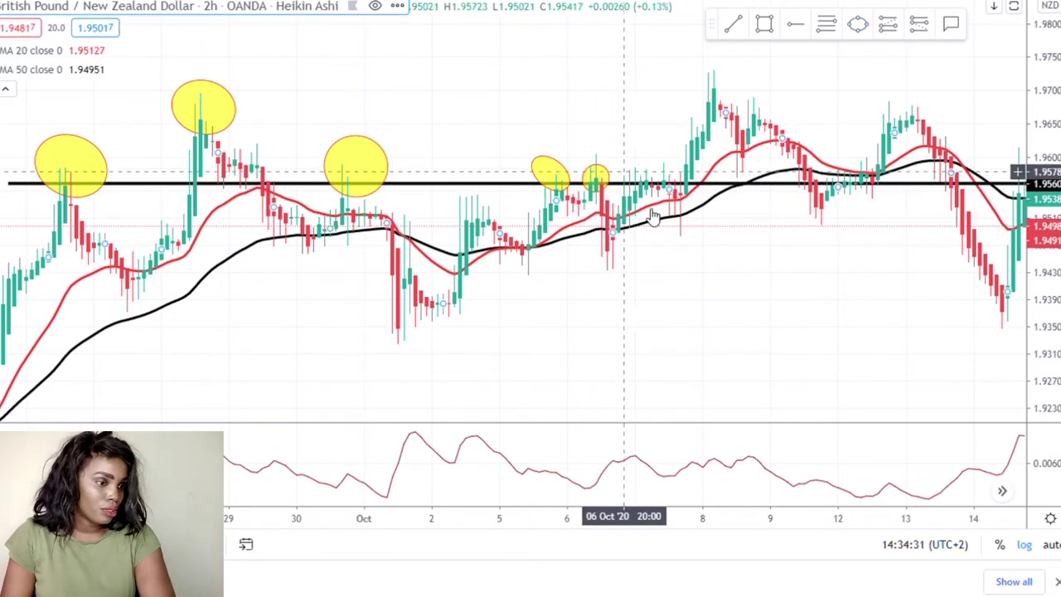
Step: Draw a yellow ellipse around the 7 October candles that consolidate along the horizontal ray
drag(715, 272, 569, 301)
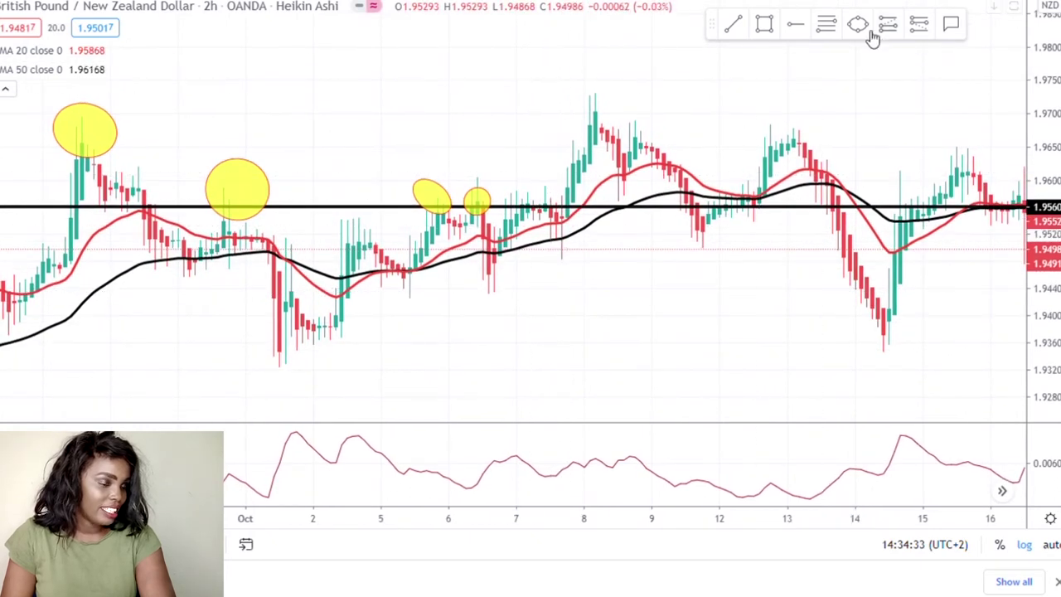
click(857, 24)
click(527, 187)
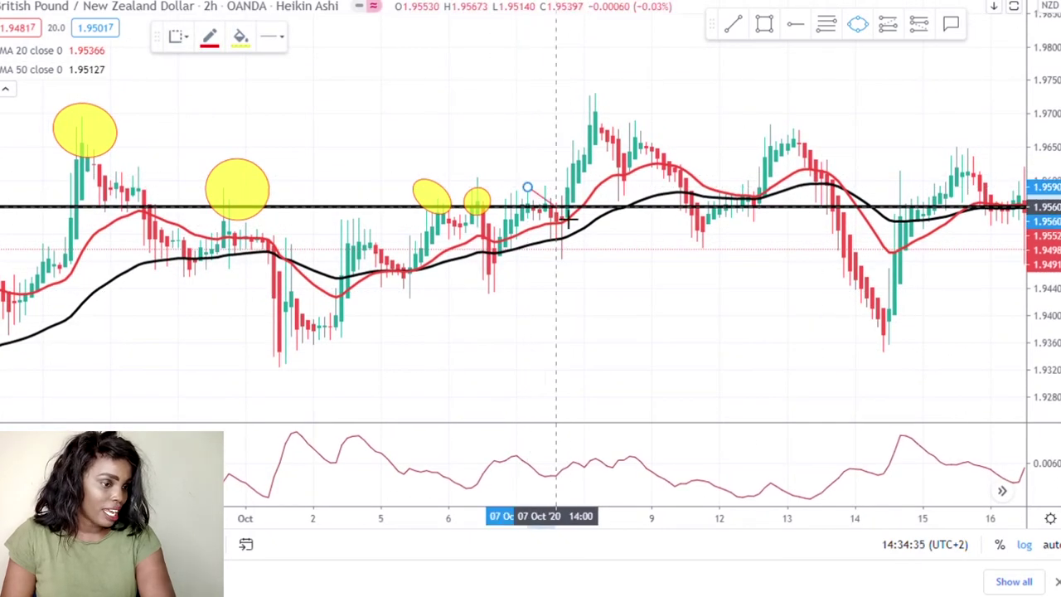
click(557, 210)
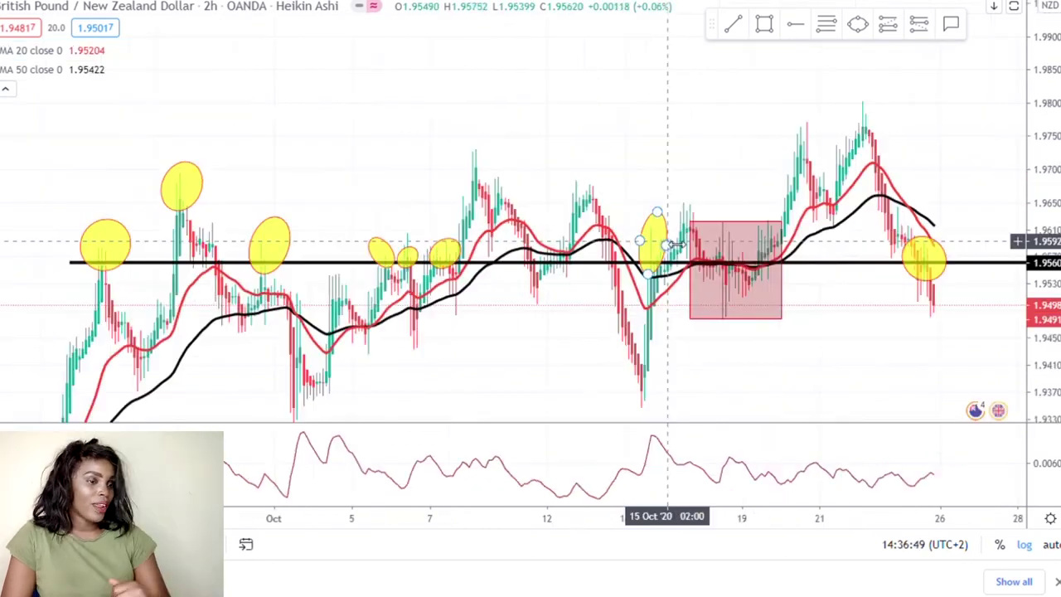
Step: Review how price reacts to the horizontal ray across the marked ellipses, the red consolidation box and the latest candles
scroll(668, 242, up, 3)
drag(804, 300, 721, 324)
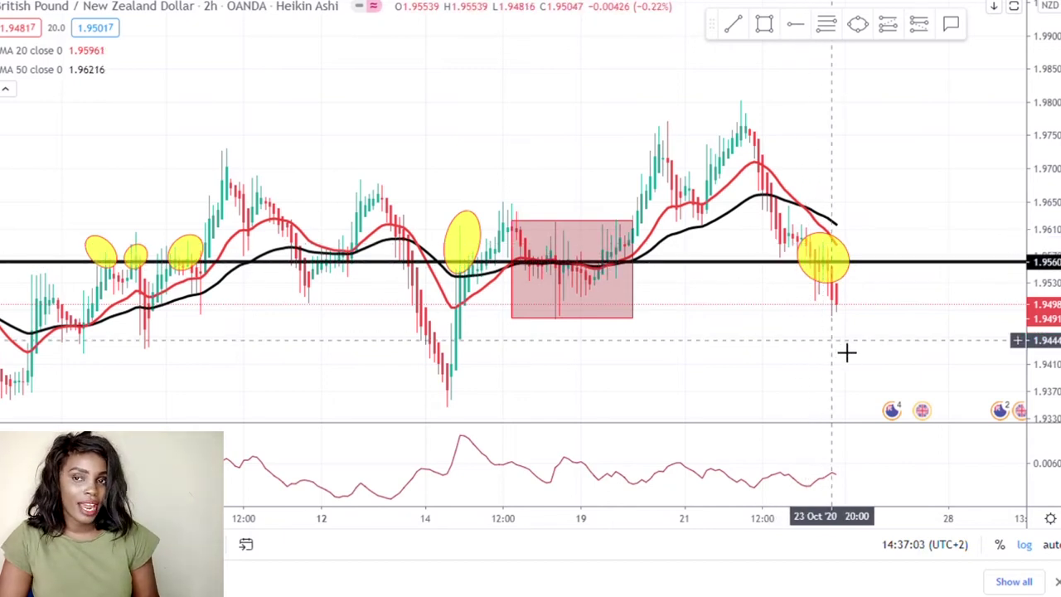
drag(775, 363, 702, 347)
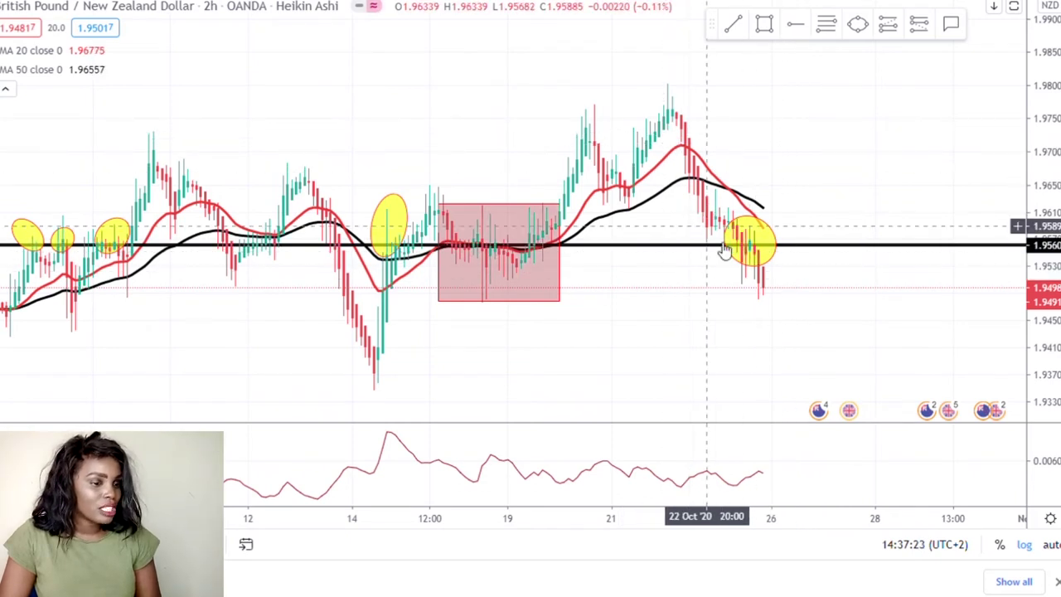
scroll(724, 251, down, 2)
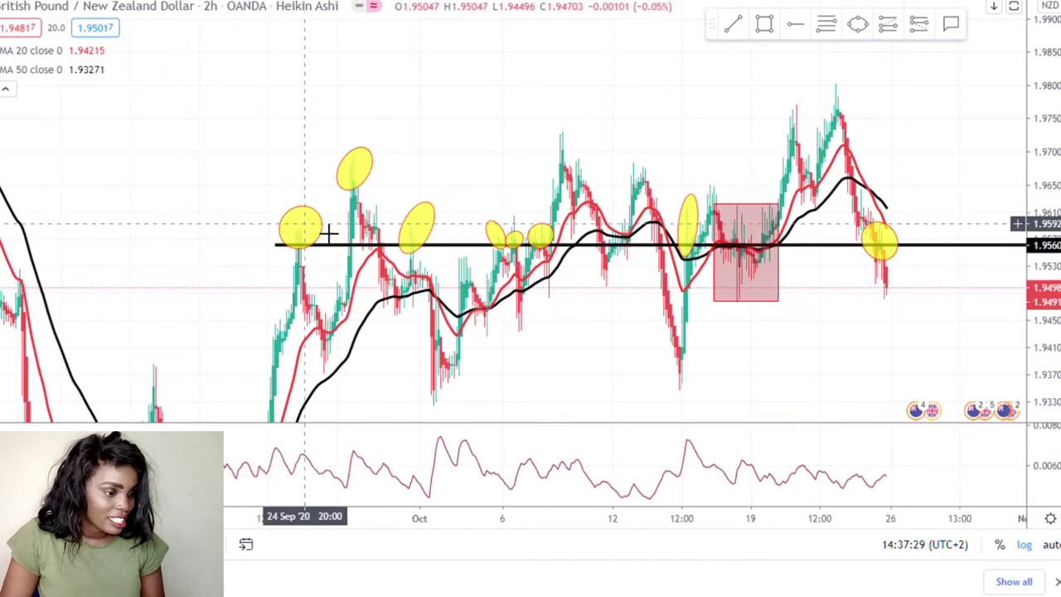
scroll(485, 261, up, 4)
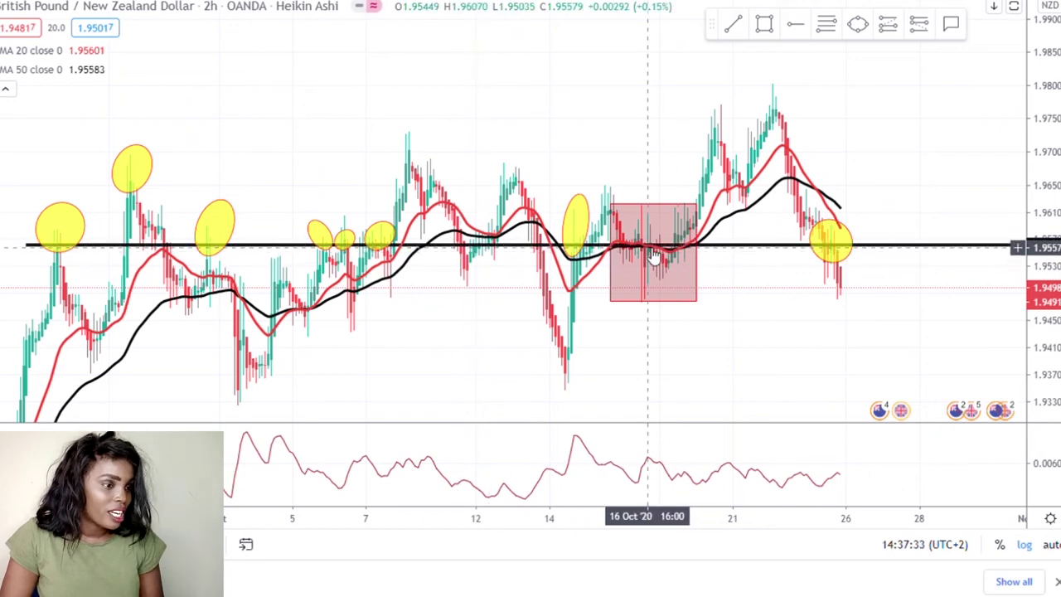
scroll(748, 243, up, 2)
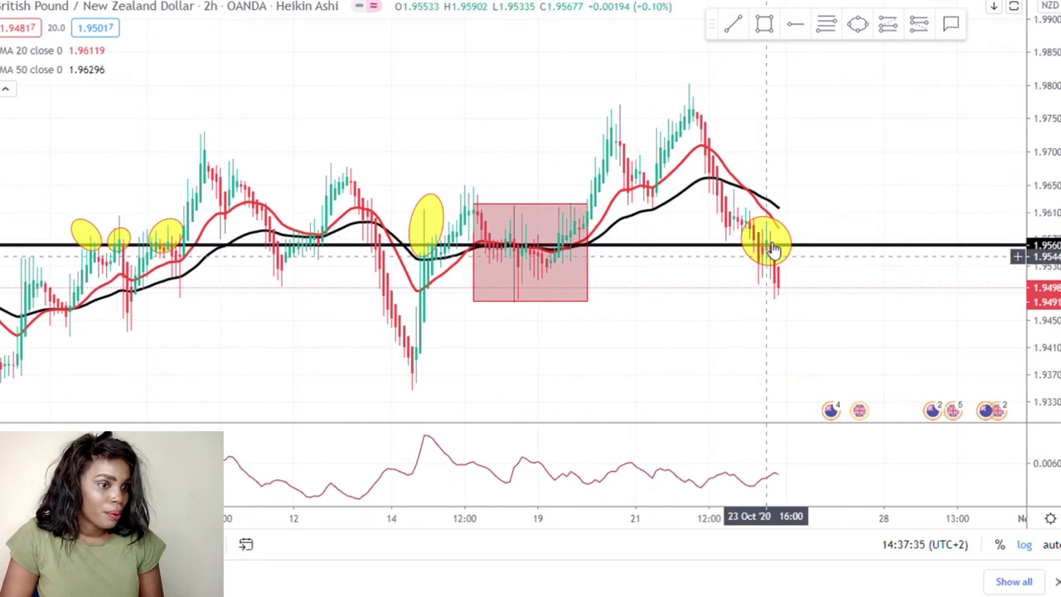
scroll(771, 252, down, 3)
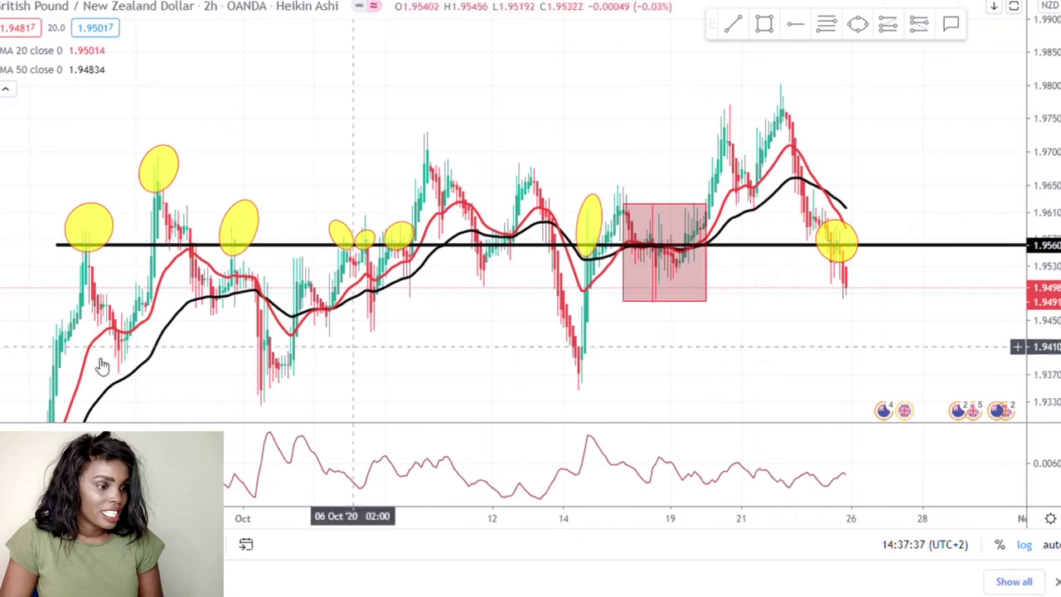
click(75, 249)
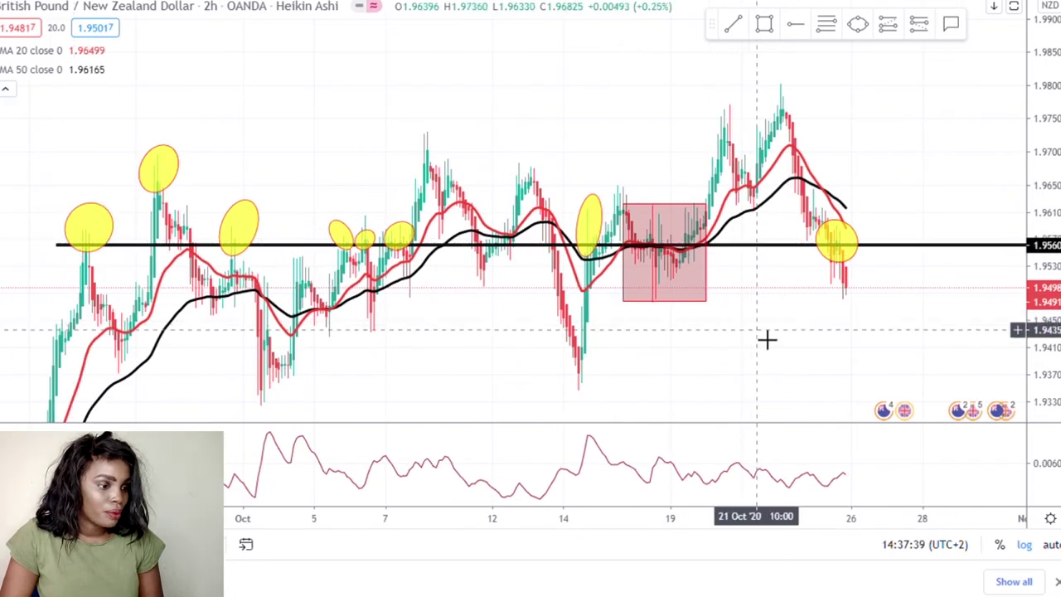
scroll(762, 336, up, 2)
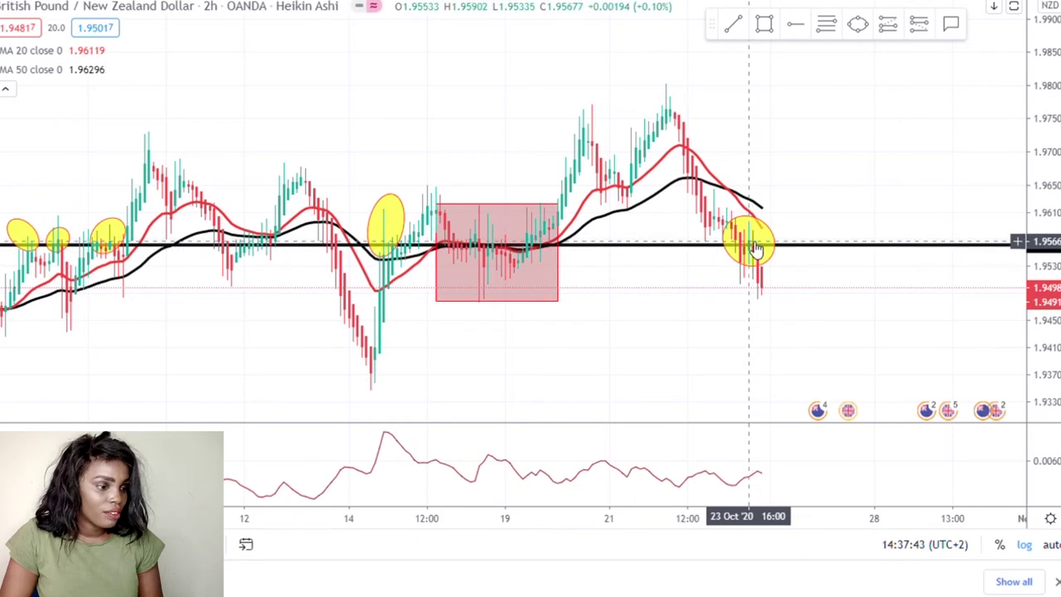
Step: Reshape the red consolidation rectangle into a thin zone from about 1.9477 to 1.9487, extending to 28 October 17:00
click(512, 237)
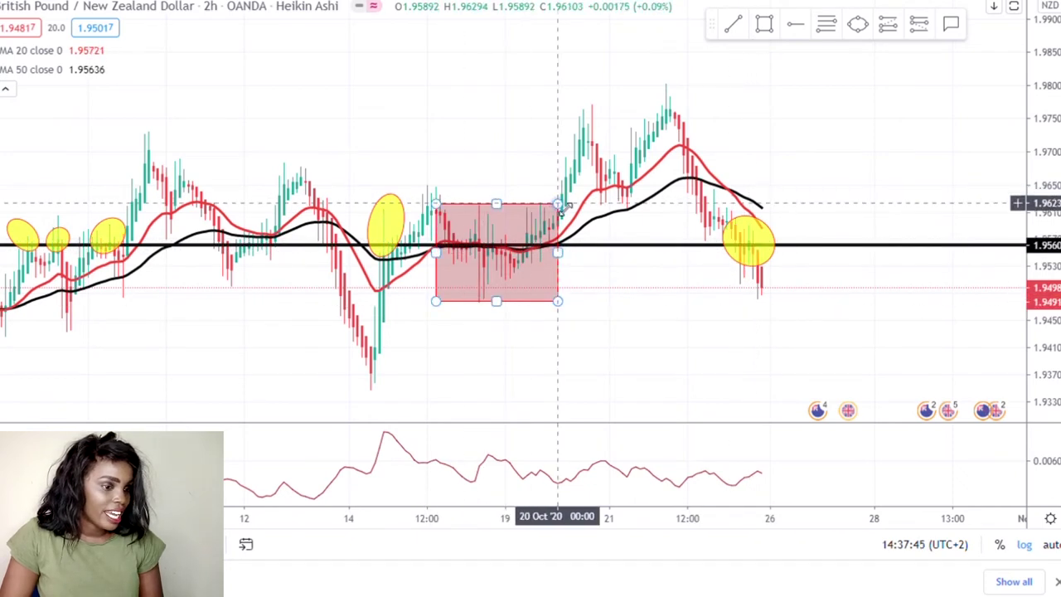
drag(558, 203, 909, 298)
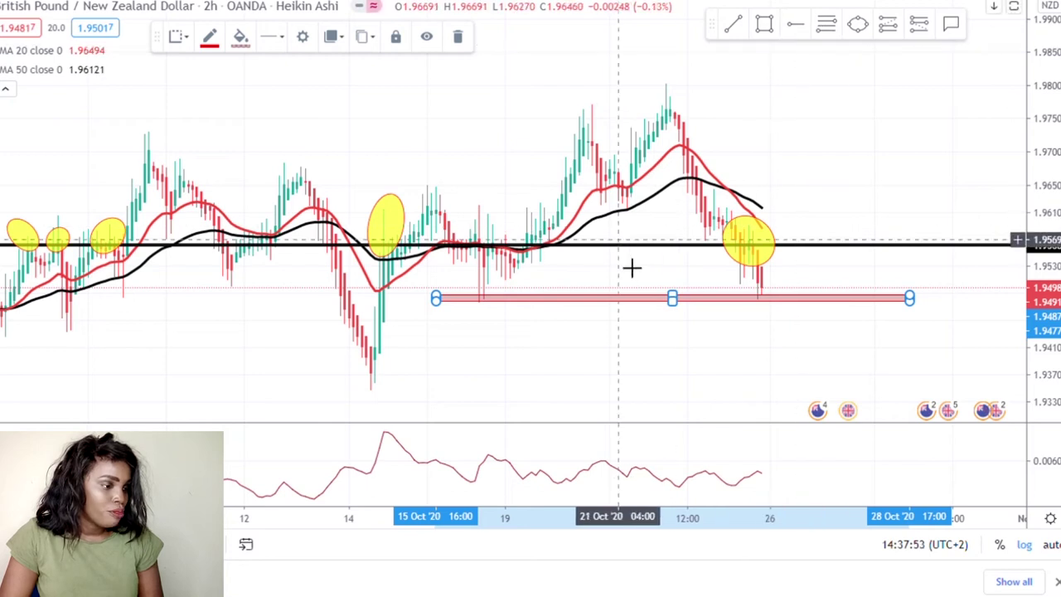
Step: Draw a second horizontal ray along the thin red support zone, at about 1.9472, starting around 29 September
click(794, 25)
click(473, 297)
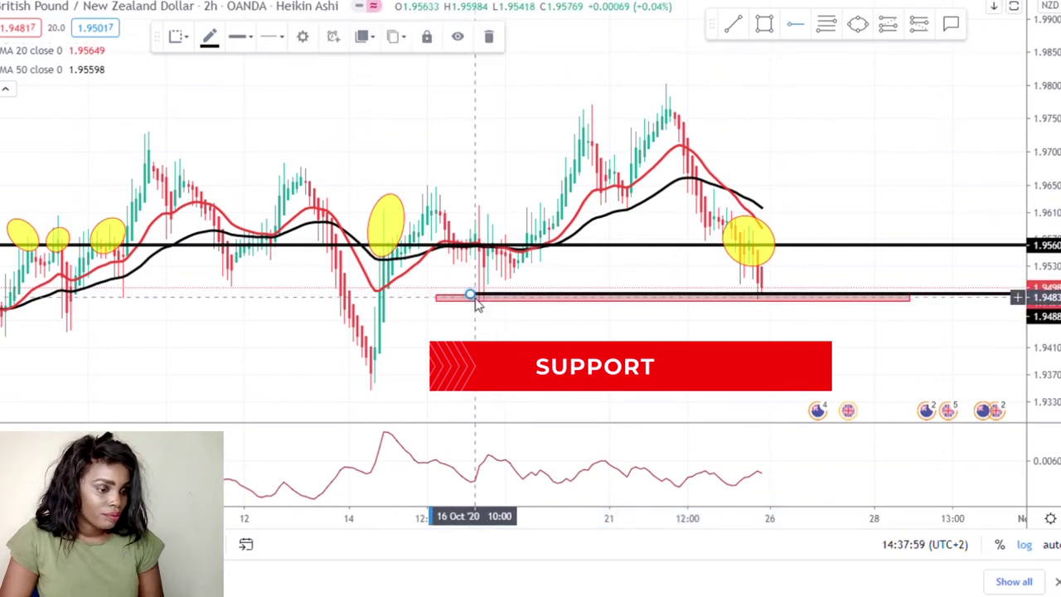
drag(470, 297, 218, 314)
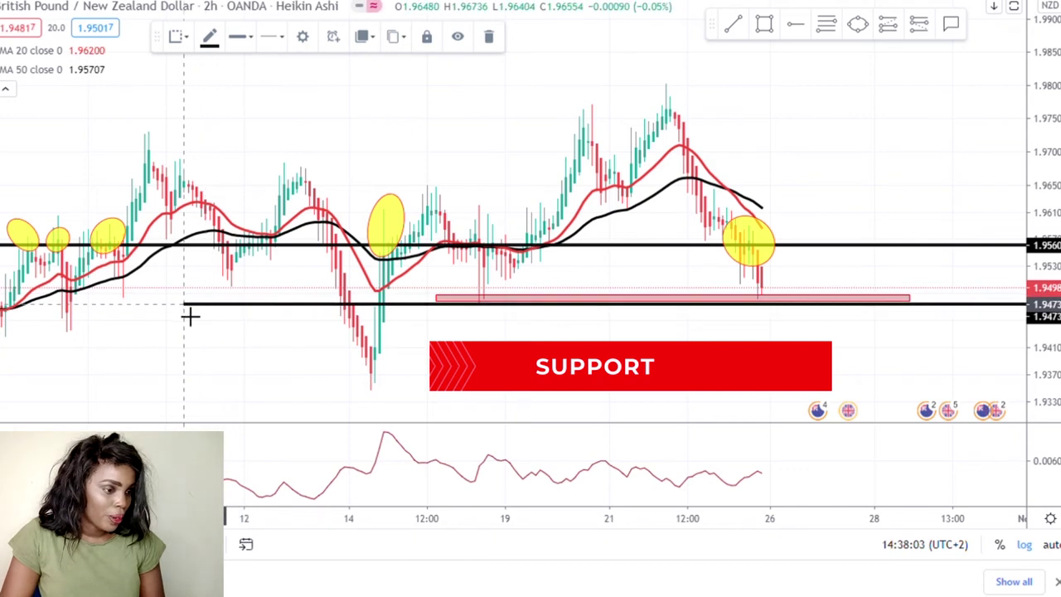
drag(122, 318, 98, 311)
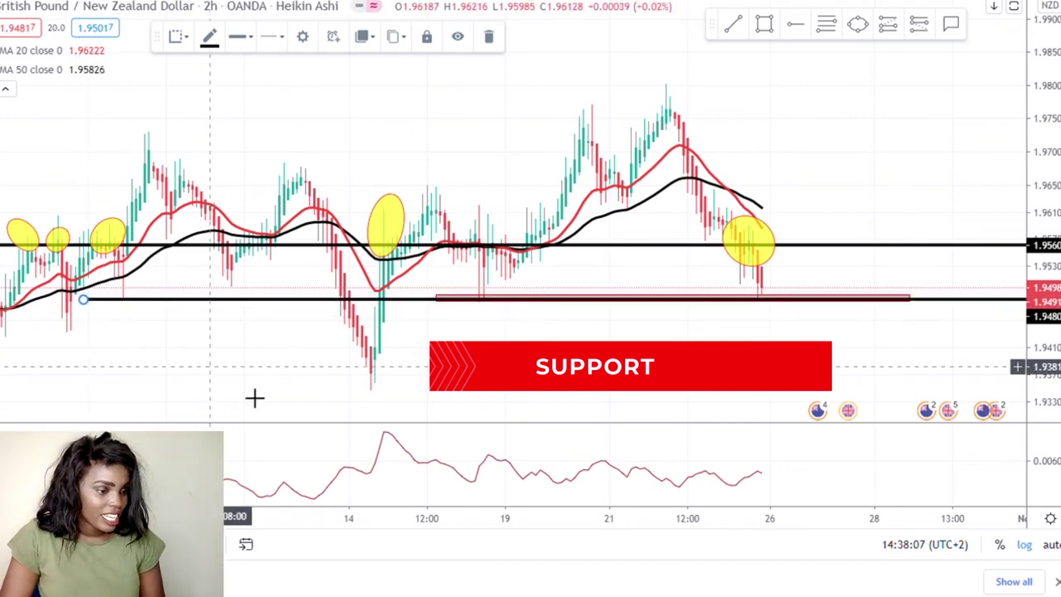
scroll(254, 398, down, 3)
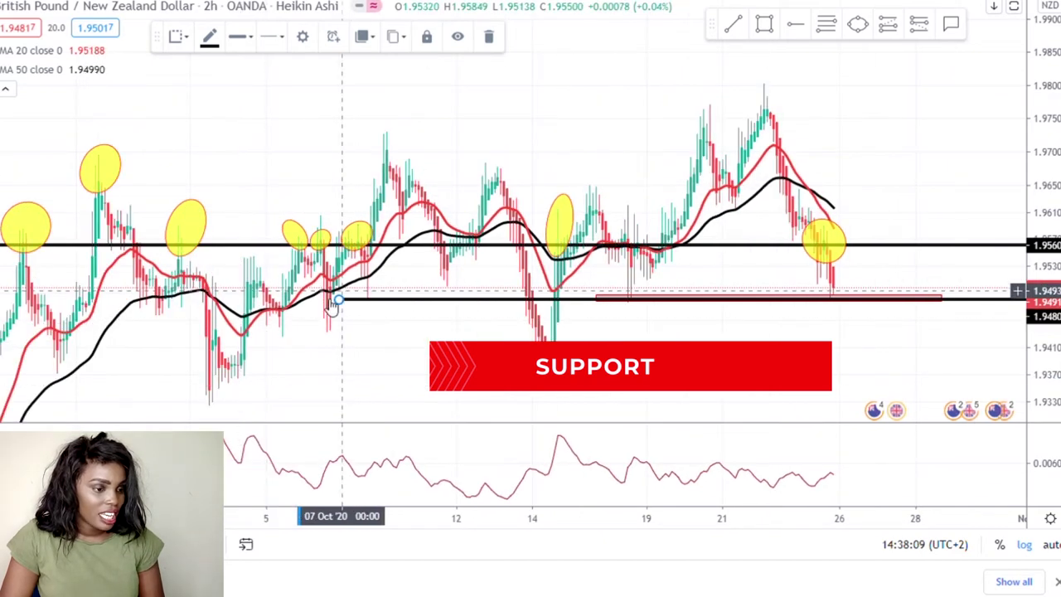
drag(331, 303, 224, 327)
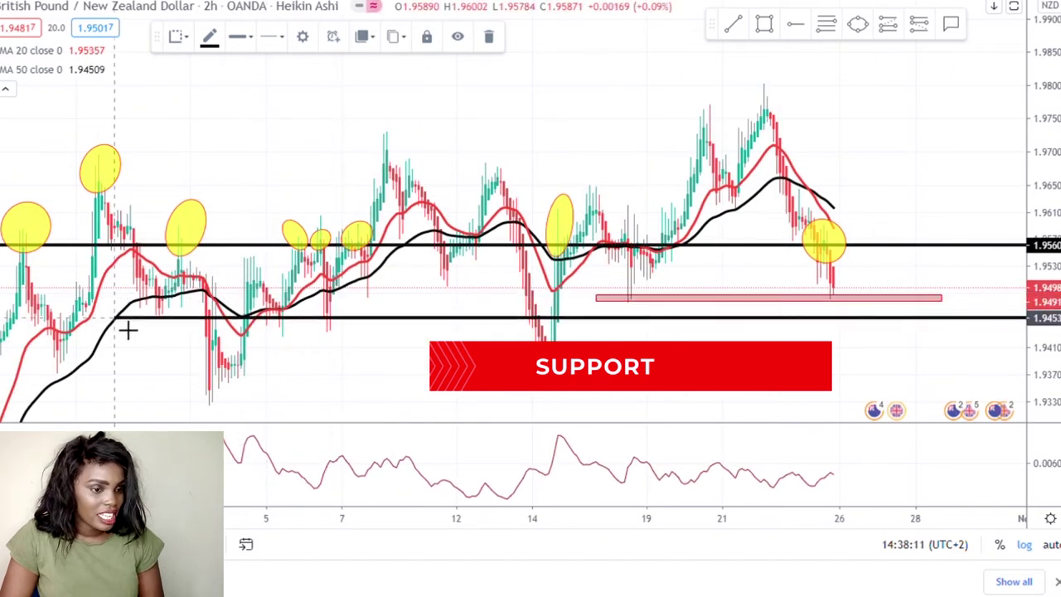
scroll(156, 365, down, 2)
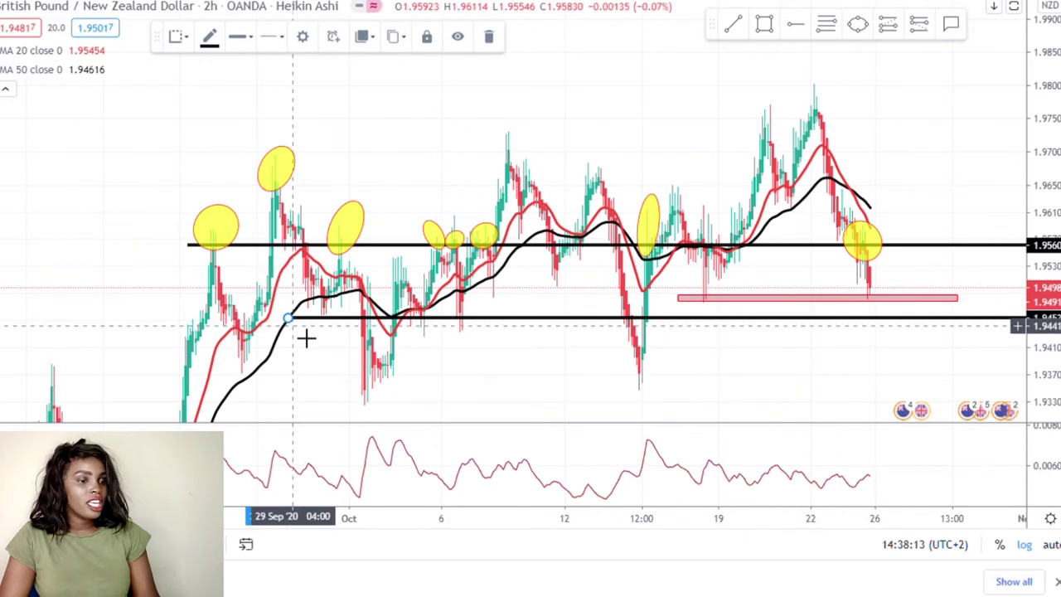
scroll(426, 363, up, 3)
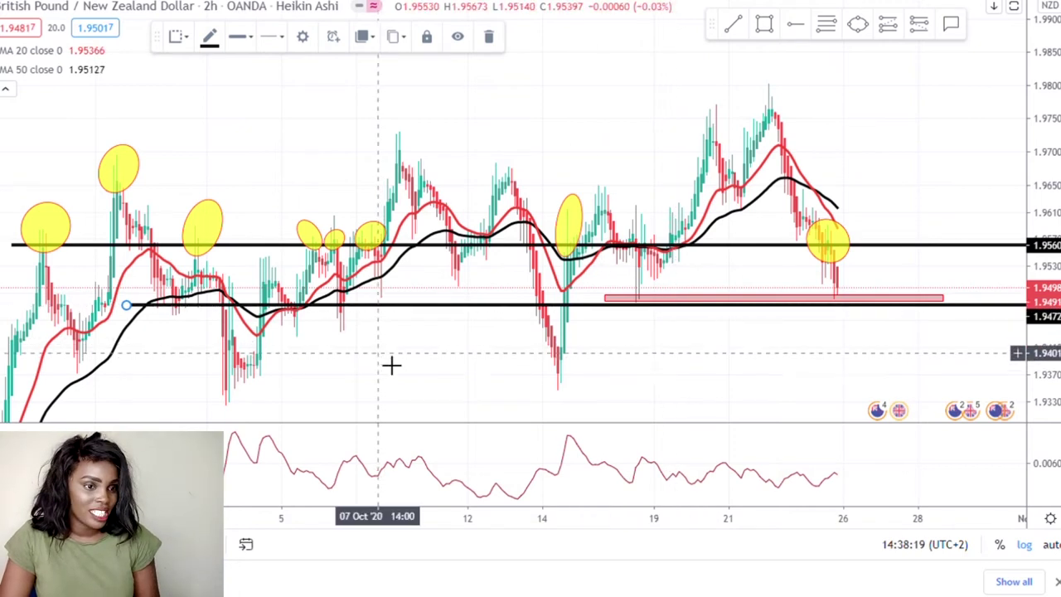
Step: Examine how price reacts to the lower horizontal ray and the red support zone from early October to the latest candles
drag(390, 364, 705, 350)
scroll(611, 360, up, 2)
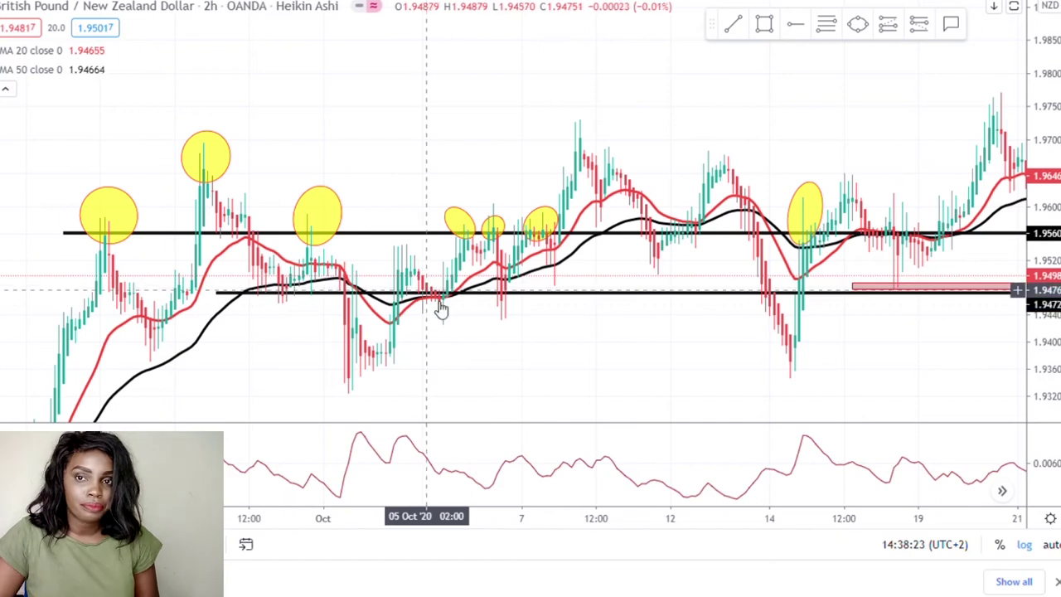
drag(597, 343, 455, 348)
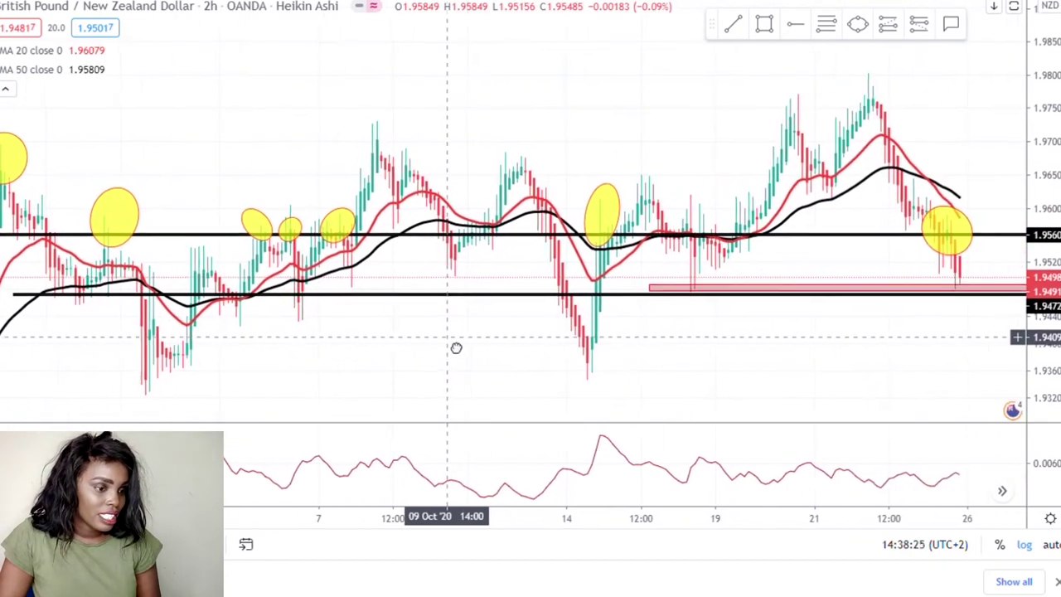
drag(734, 337, 637, 329)
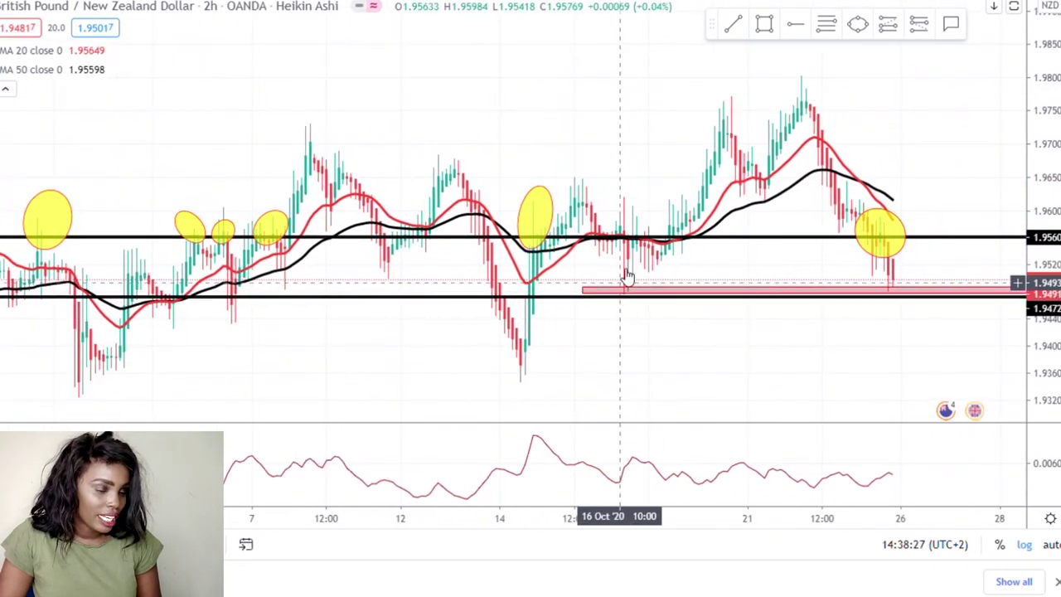
drag(868, 341, 776, 331)
drag(985, 337, 793, 337)
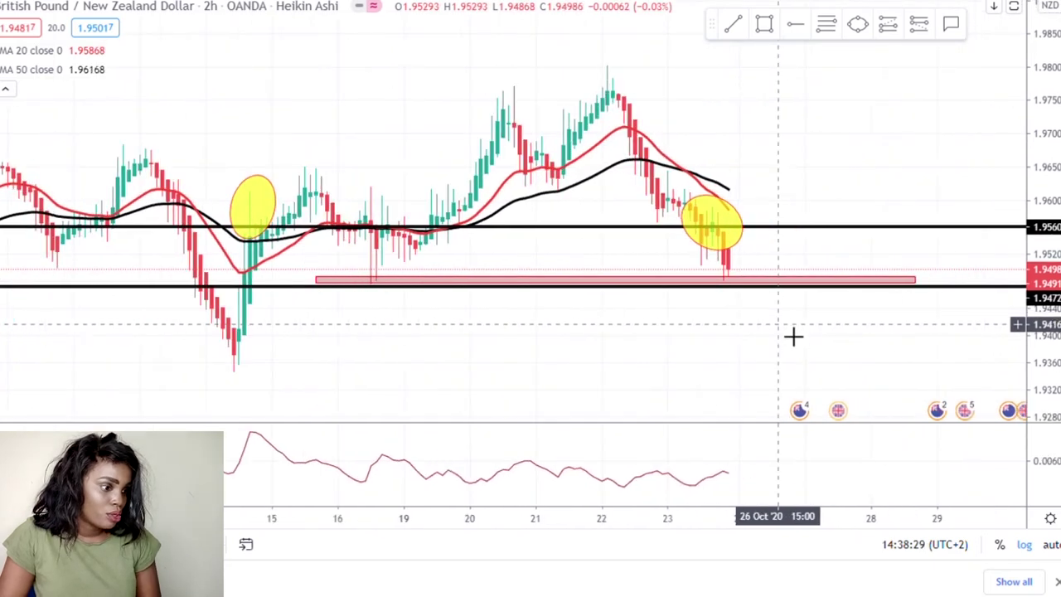
drag(864, 271, 837, 282)
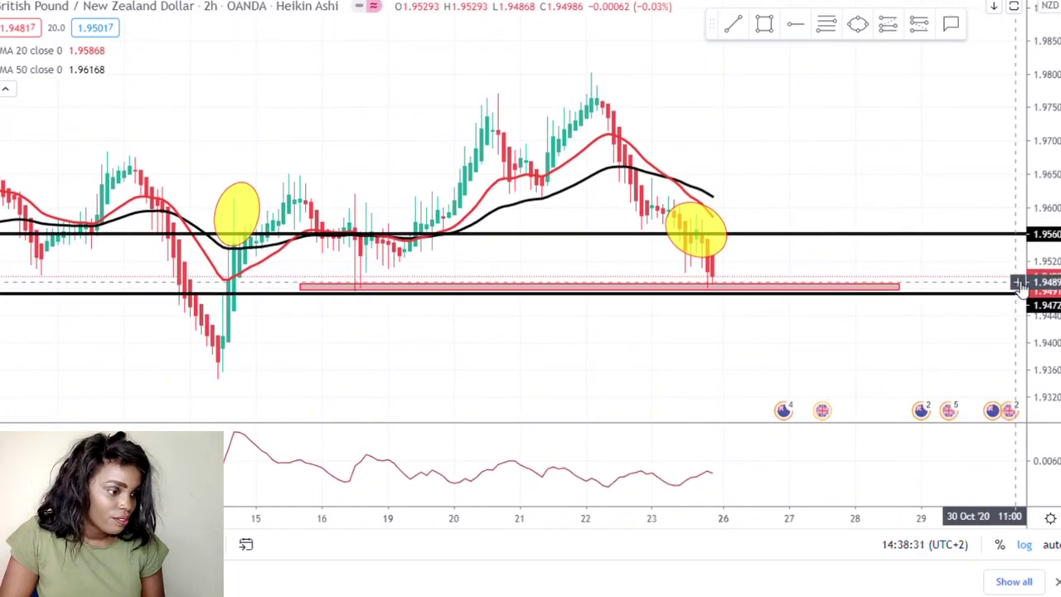
drag(1050, 282, 1048, 261)
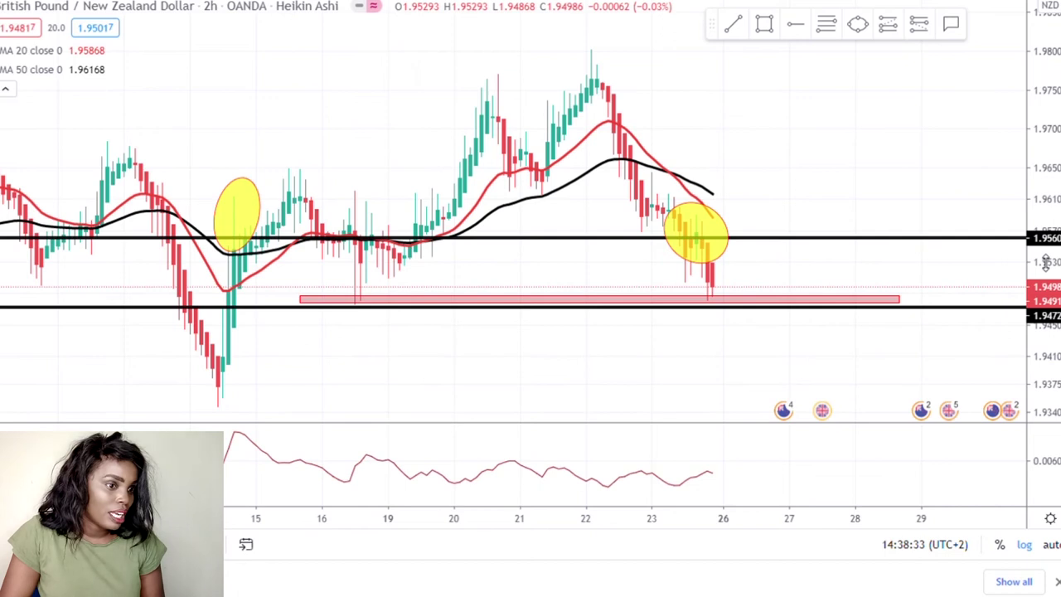
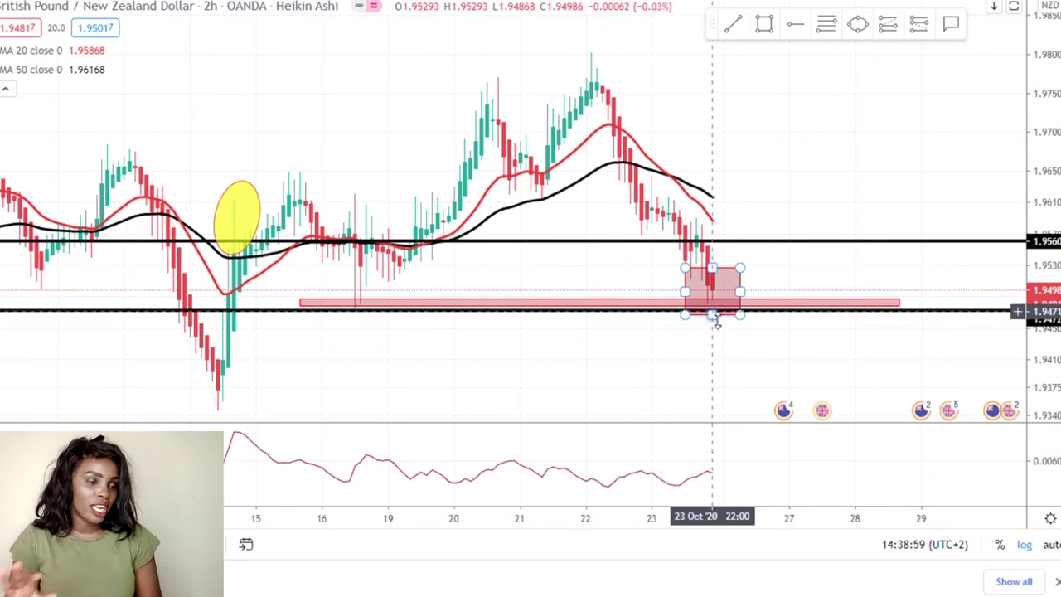
Step: Draw a blue trend line along the latest decline, from about 1.9681 on 22 October 02:00 to 1.9465 on 25 October 23:00
click(715, 306)
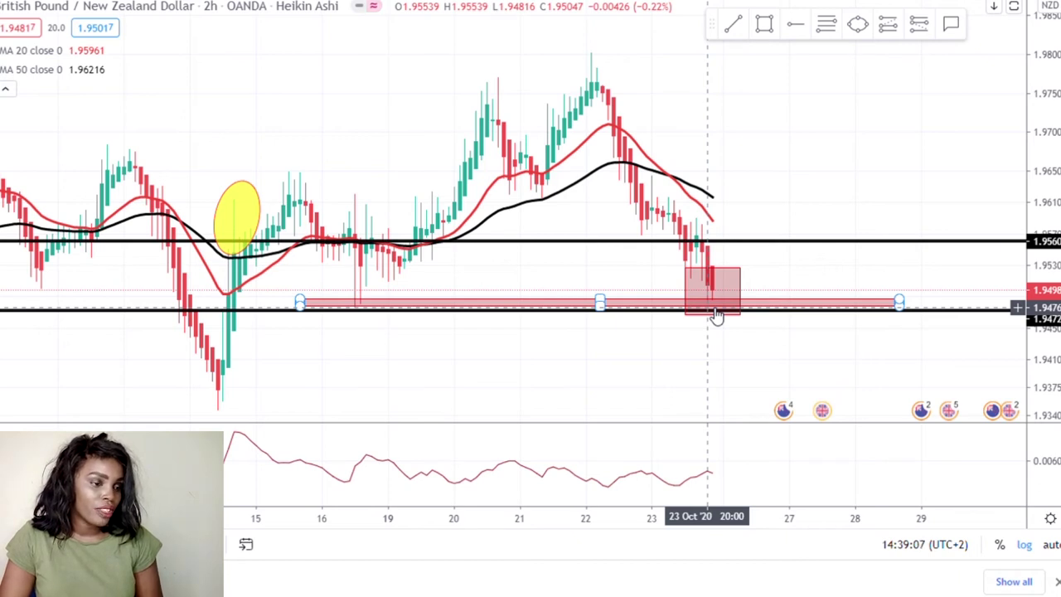
drag(765, 175, 765, 204)
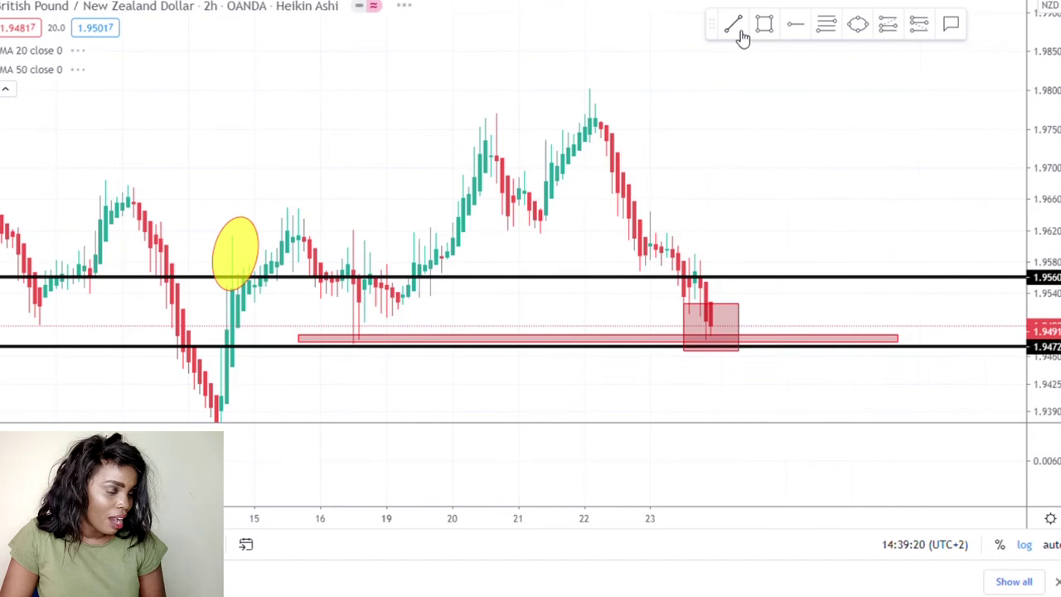
click(735, 28)
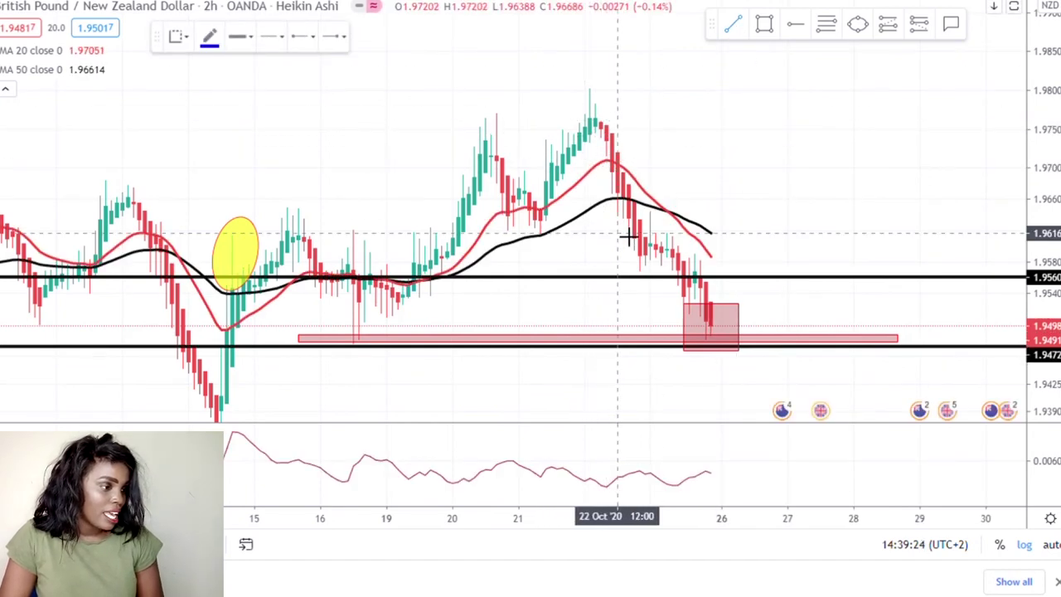
click(611, 202)
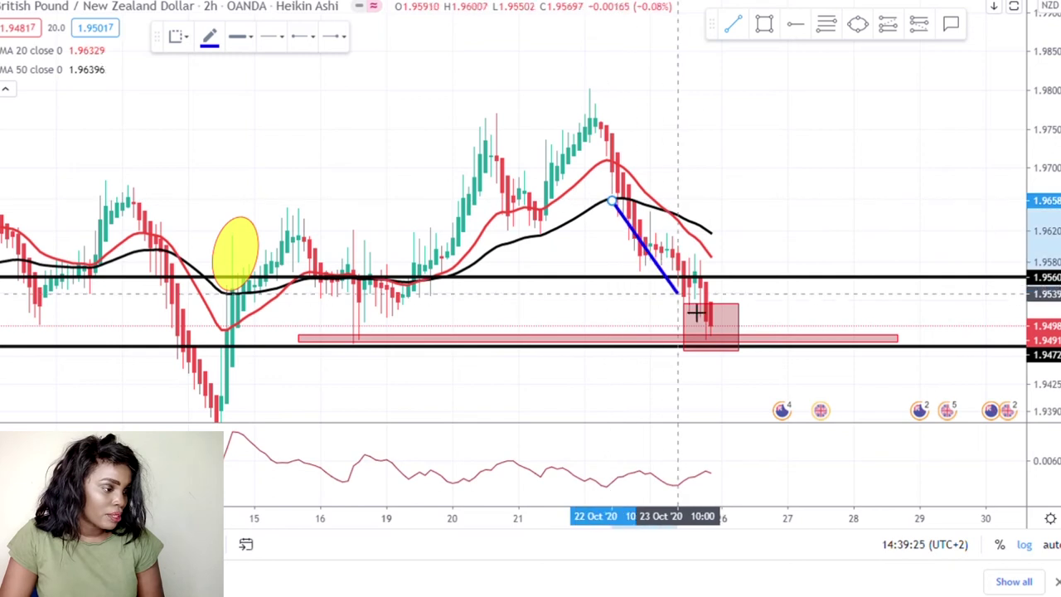
click(718, 352)
drag(611, 202, 590, 186)
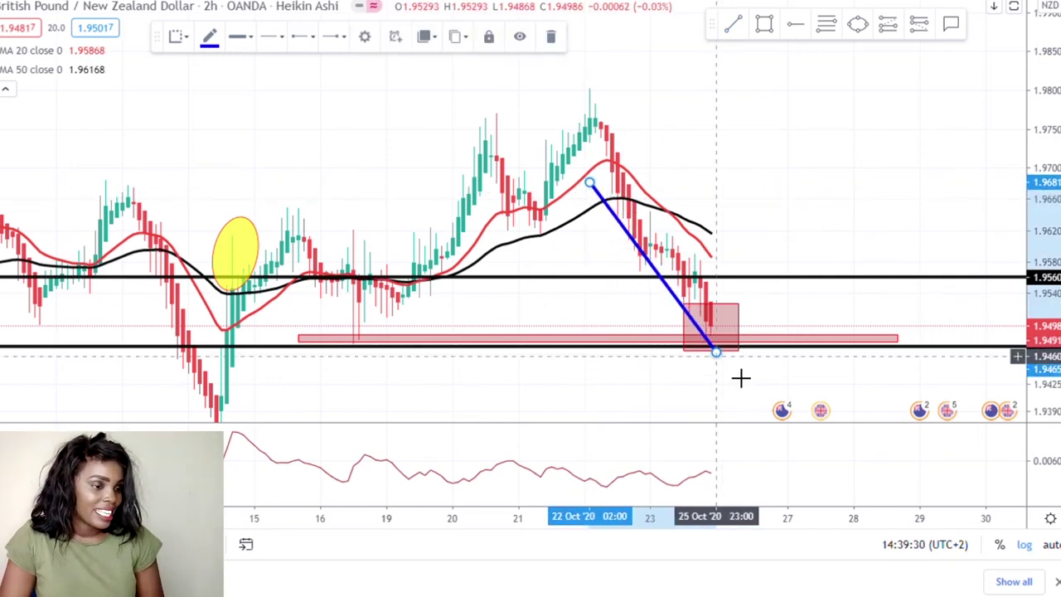
Step: Compare the end of the latest decline with the 16 October wick and the earlier touches of the support zone
scroll(828, 274, up, 1)
scroll(828, 273, up, 1)
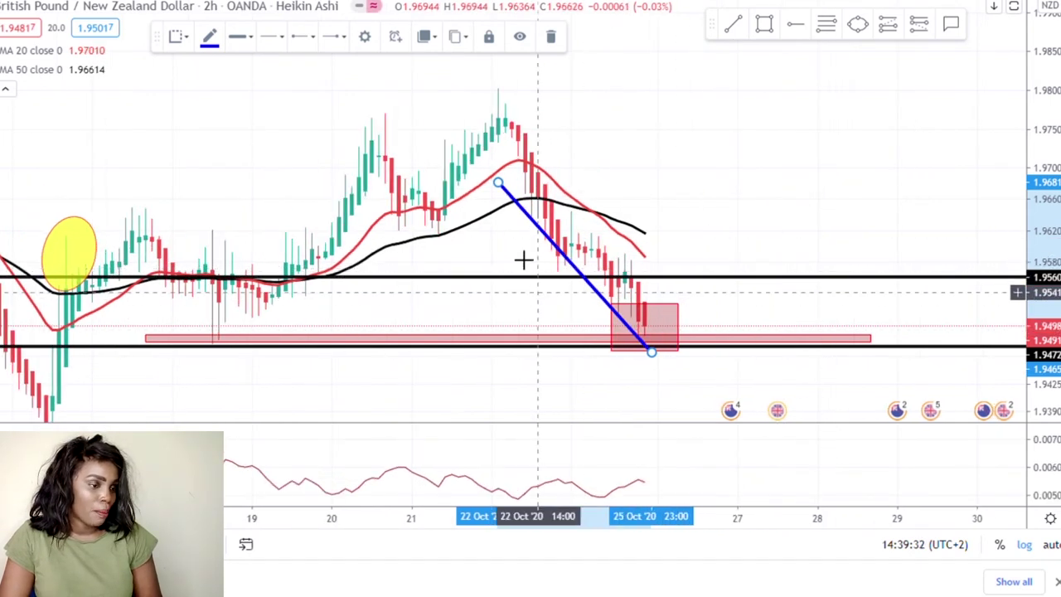
click(664, 350)
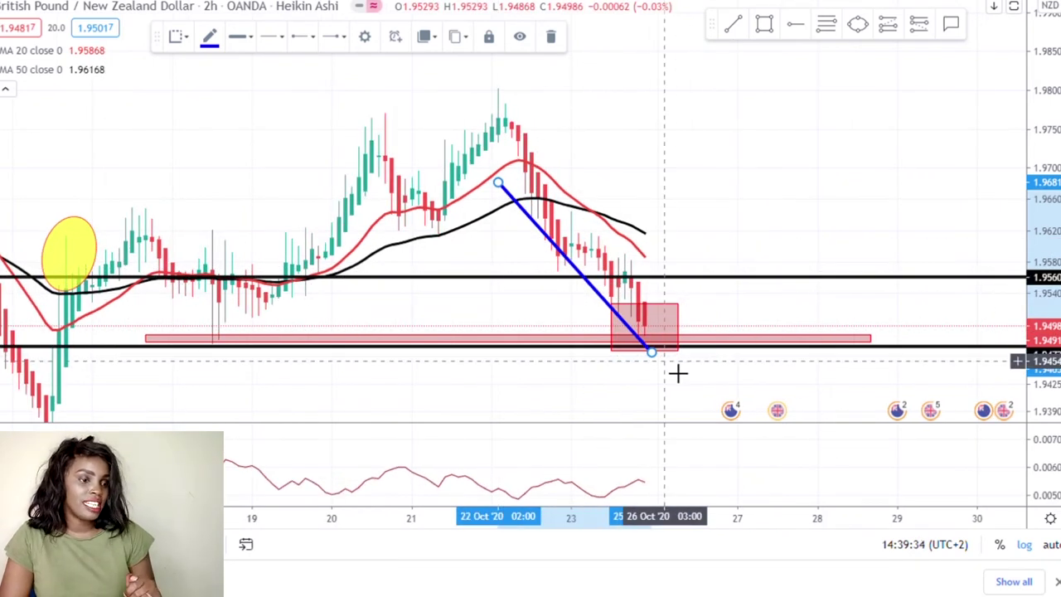
drag(715, 241, 699, 154)
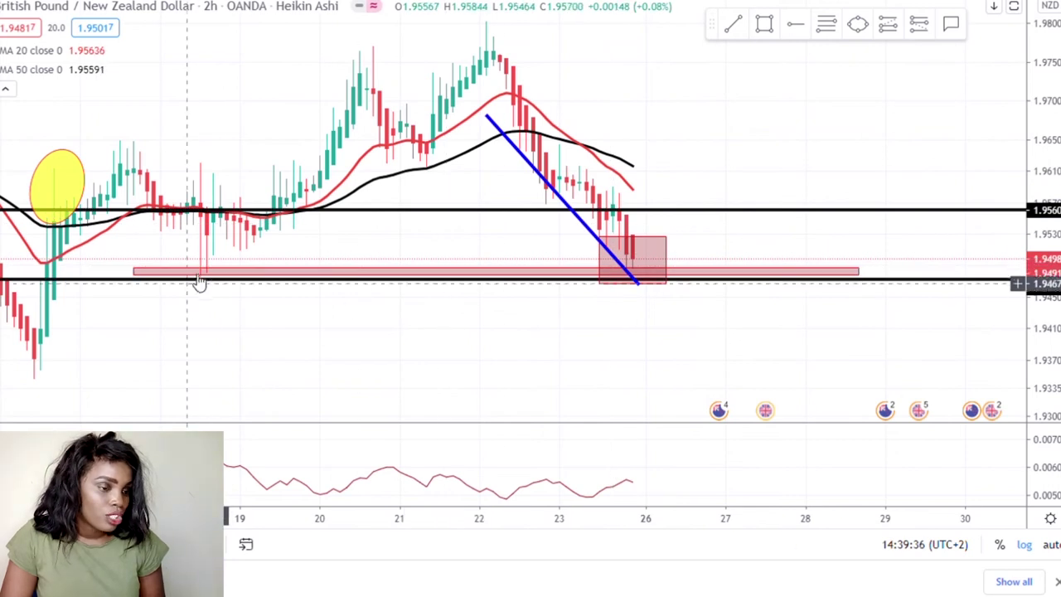
drag(206, 279, 308, 304)
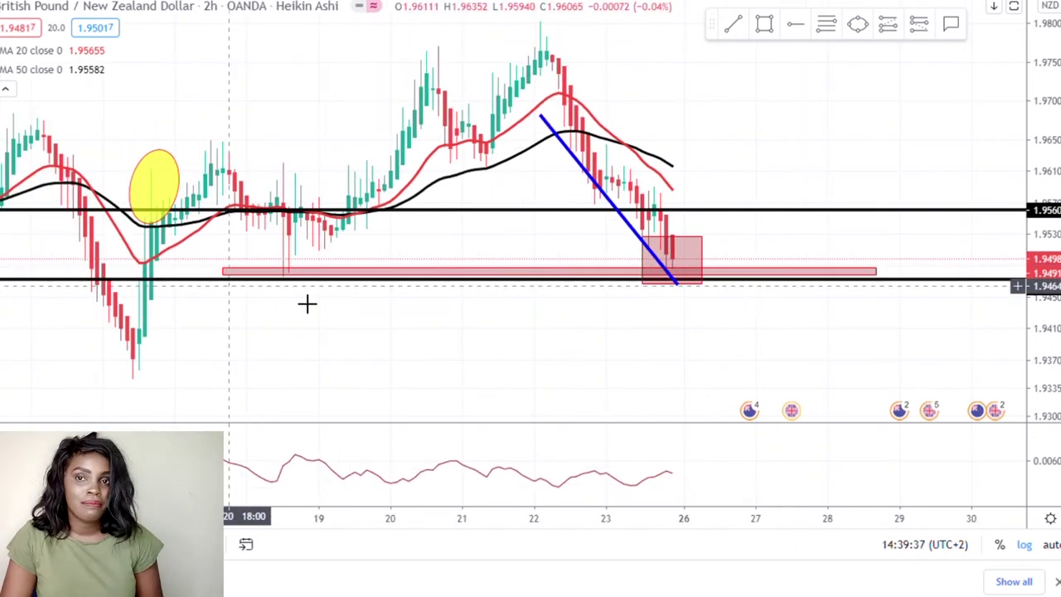
click(287, 269)
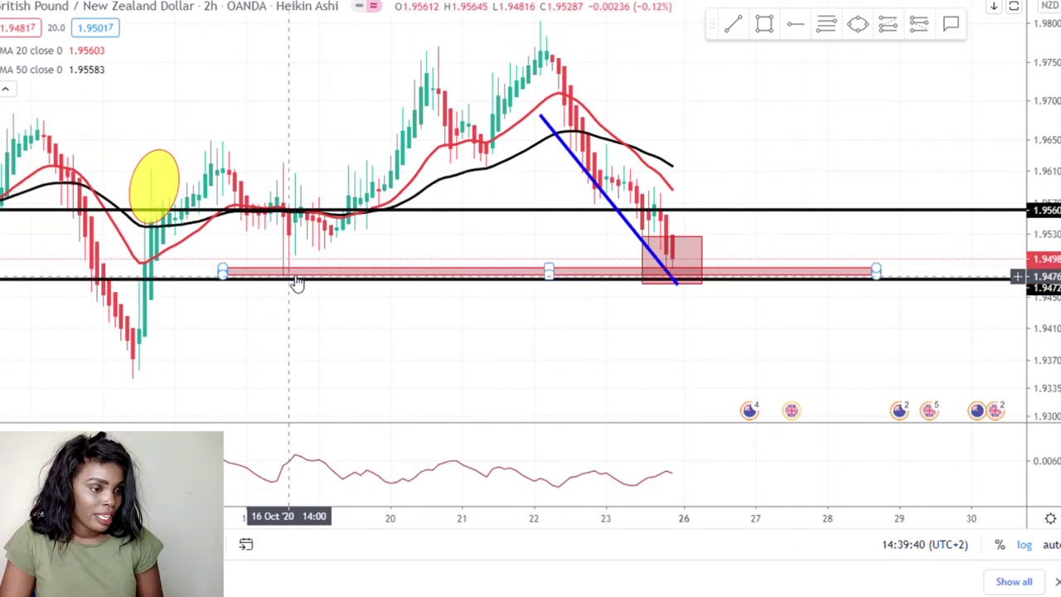
scroll(286, 281, down, 3)
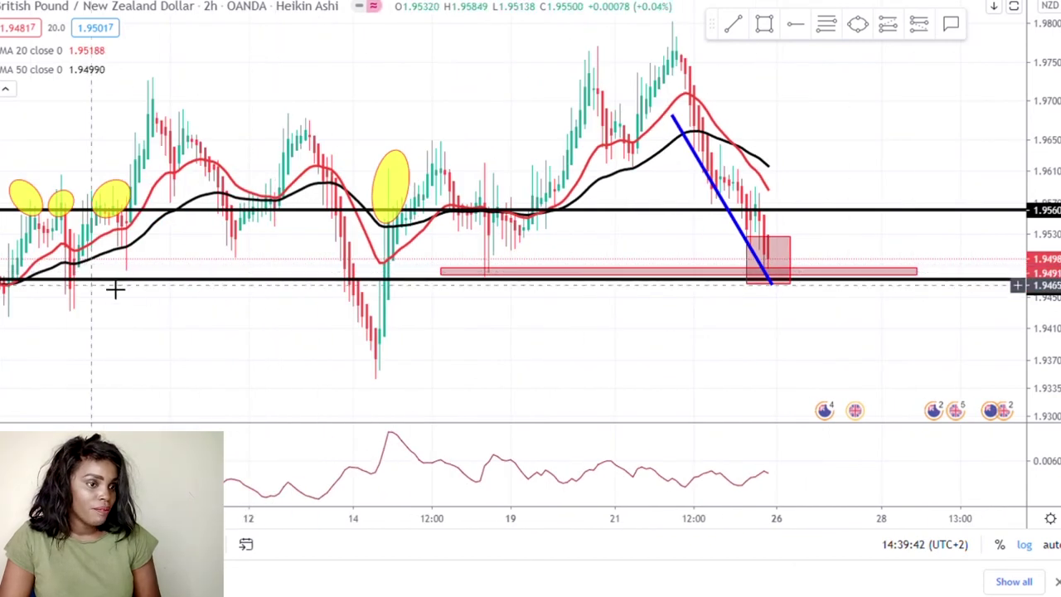
scroll(691, 326, up, 3)
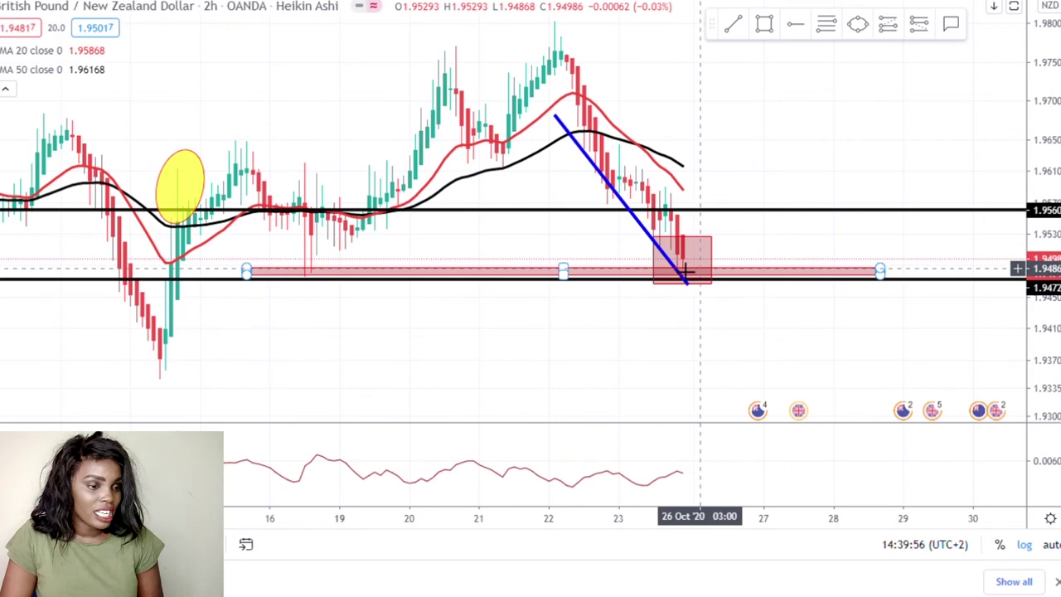
Step: Draw a rising blue trend line from about 1.9471 on 23 October 22:00 to the upper ray at 1.9560 on 26 October 05:00
scroll(778, 280, up, 2)
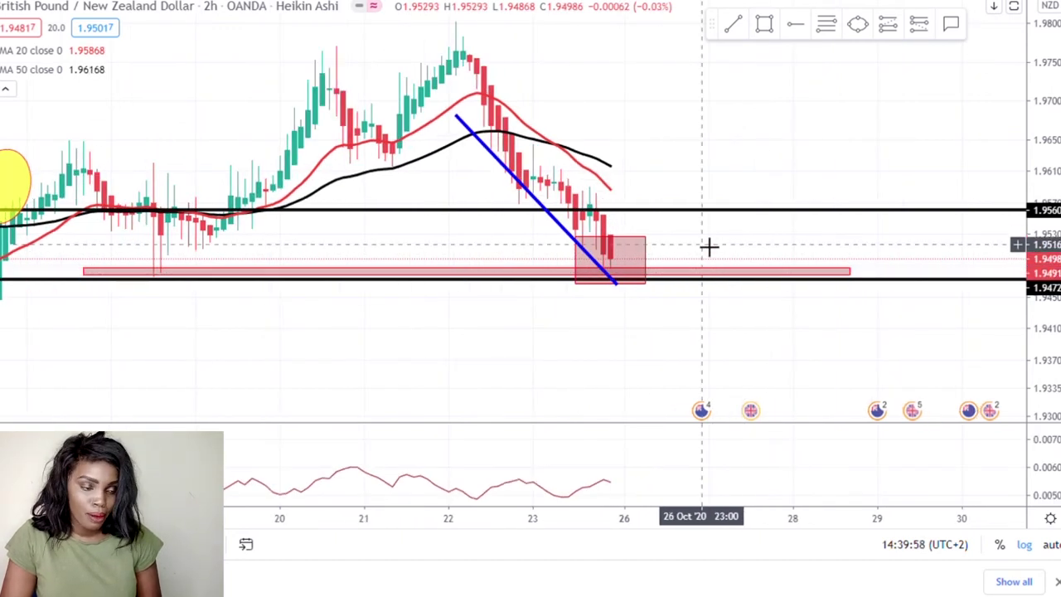
scroll(707, 246, right, 2)
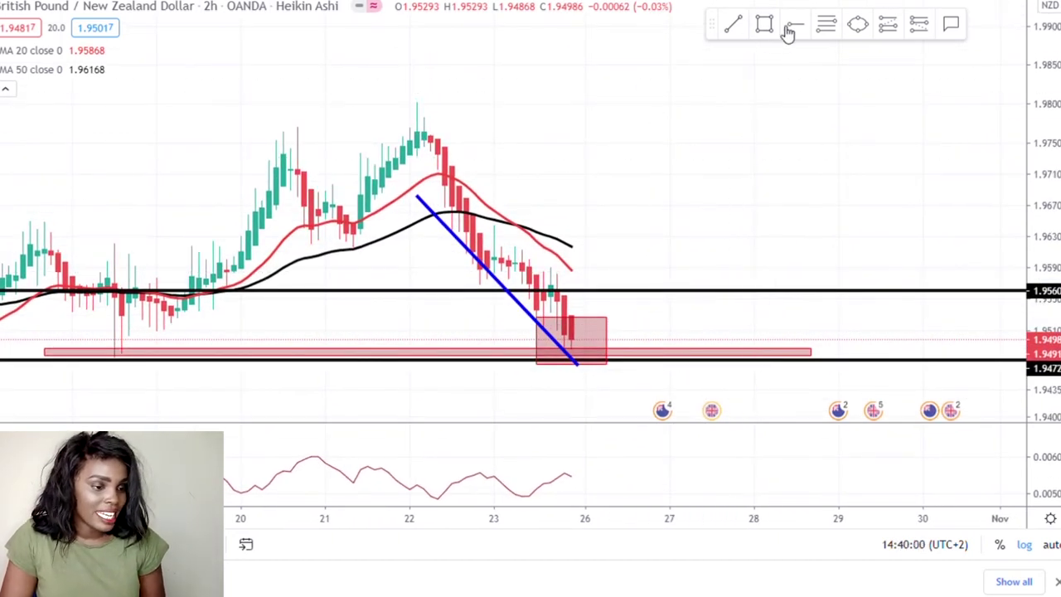
click(735, 24)
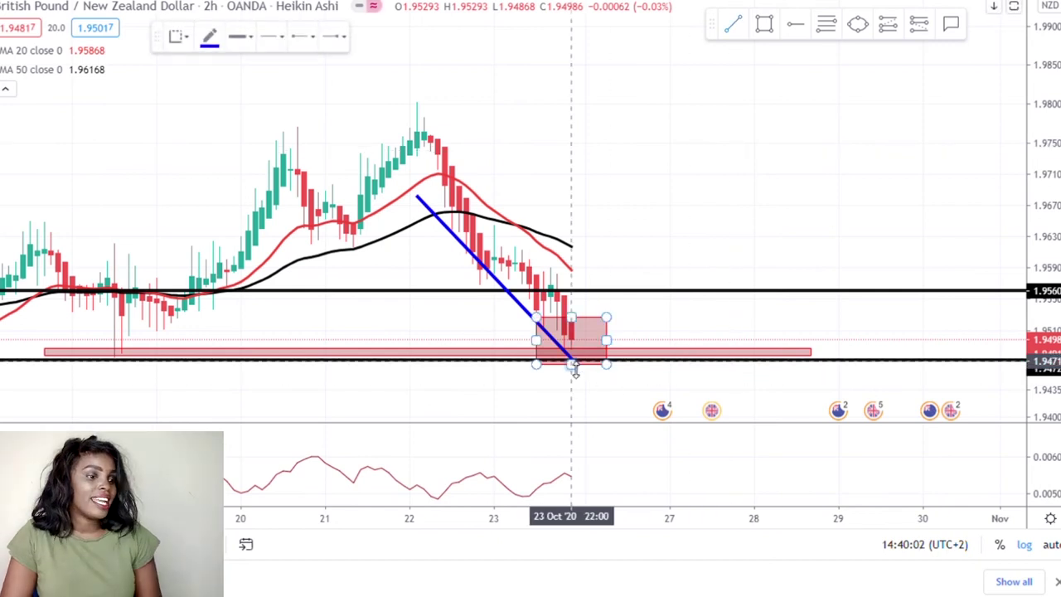
click(574, 362)
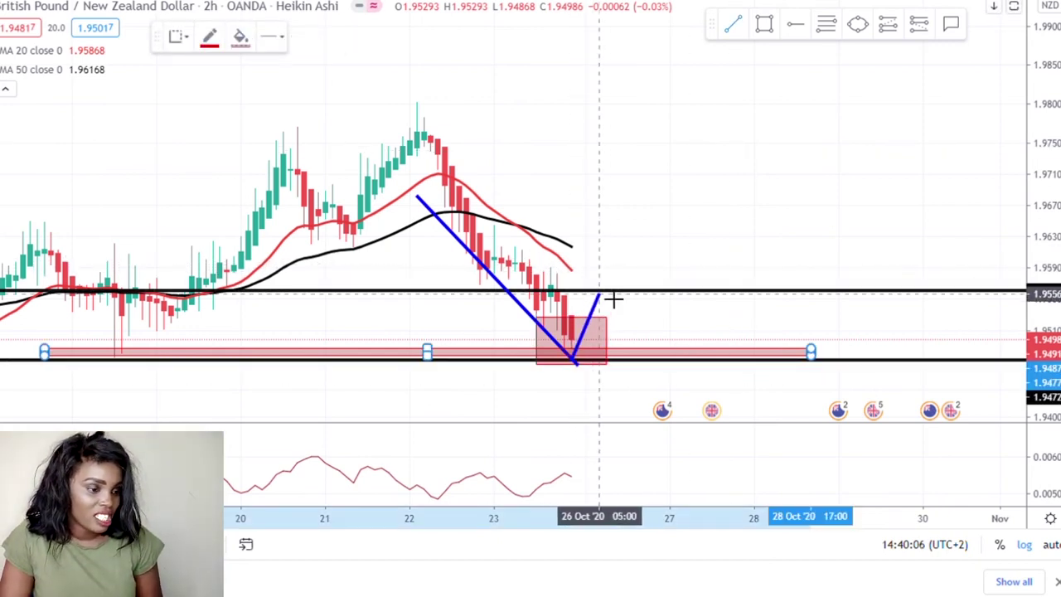
click(599, 291)
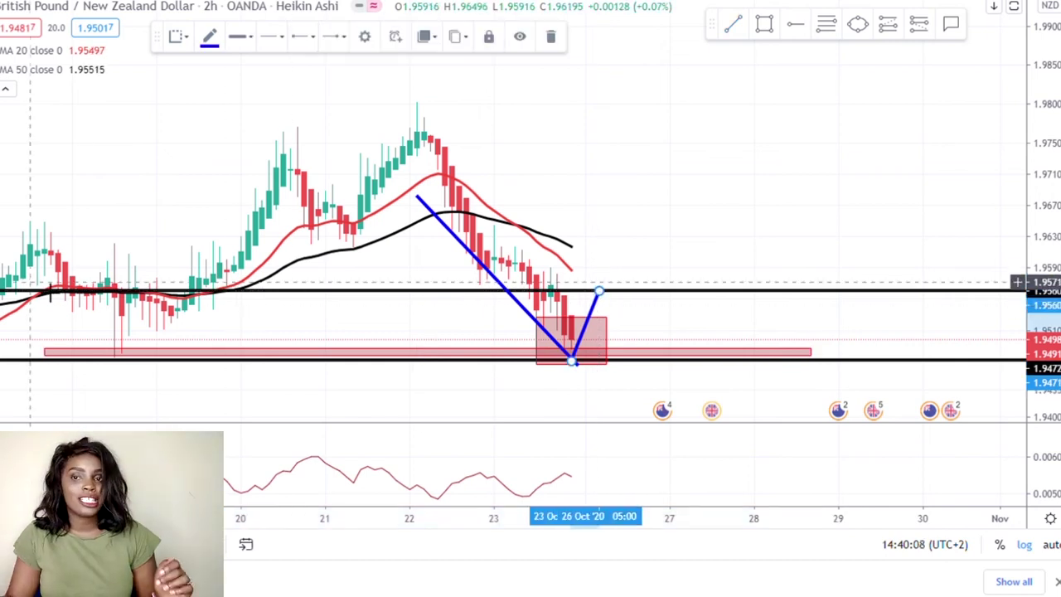
Step: Check the projected rebound against the earlier price reactions marked along the upper horizontal ray
scroll(805, 288, down, 5)
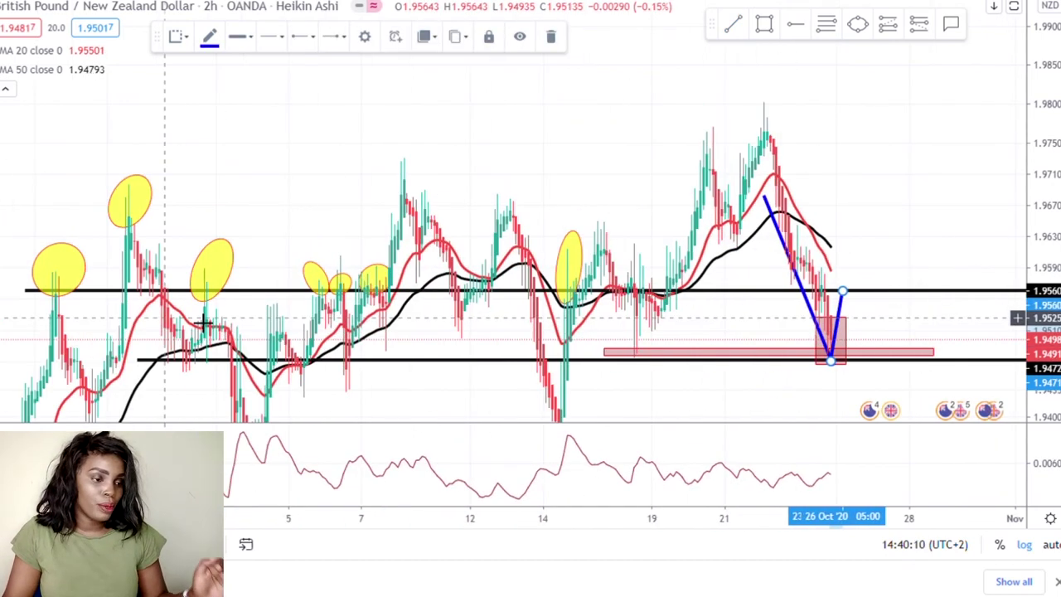
scroll(338, 324, up, 2)
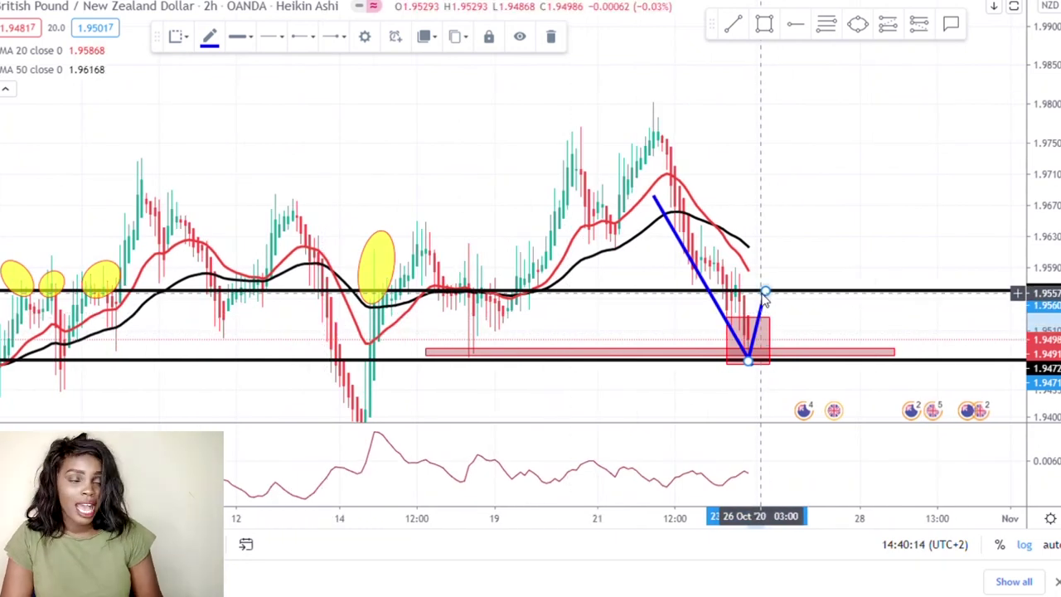
drag(783, 329, 752, 325)
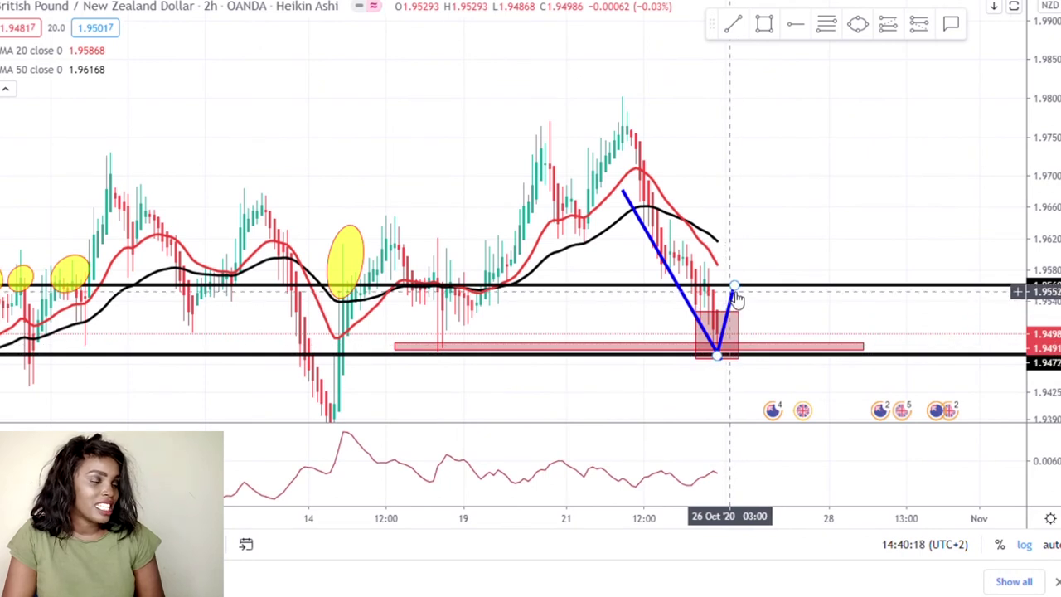
scroll(795, 331, up, 1)
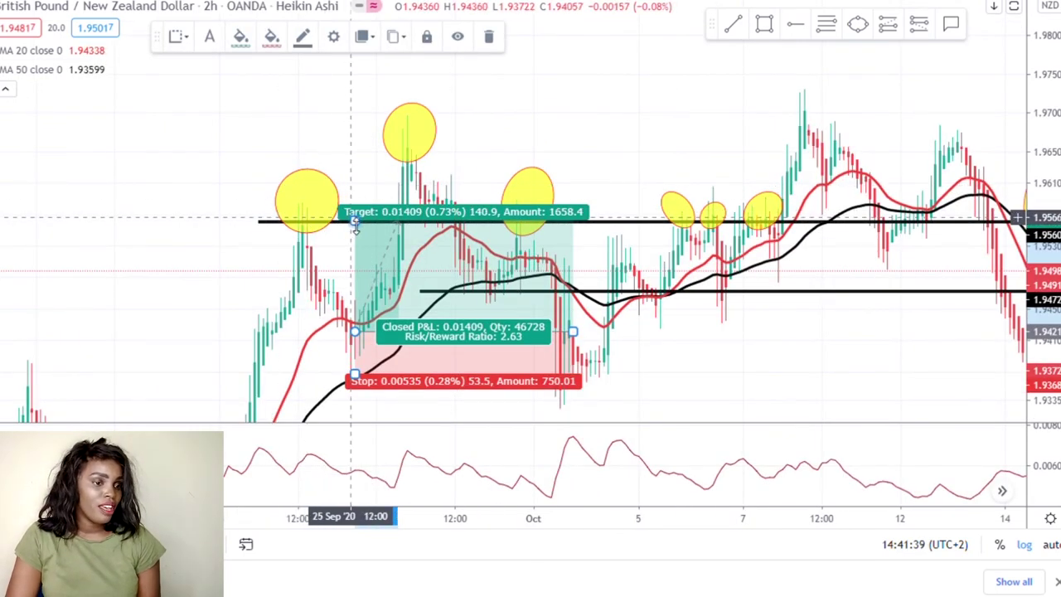
Step: Delete the long position that spans from the 25 September low up to the upper horizontal ray
drag(355, 224, 367, 233)
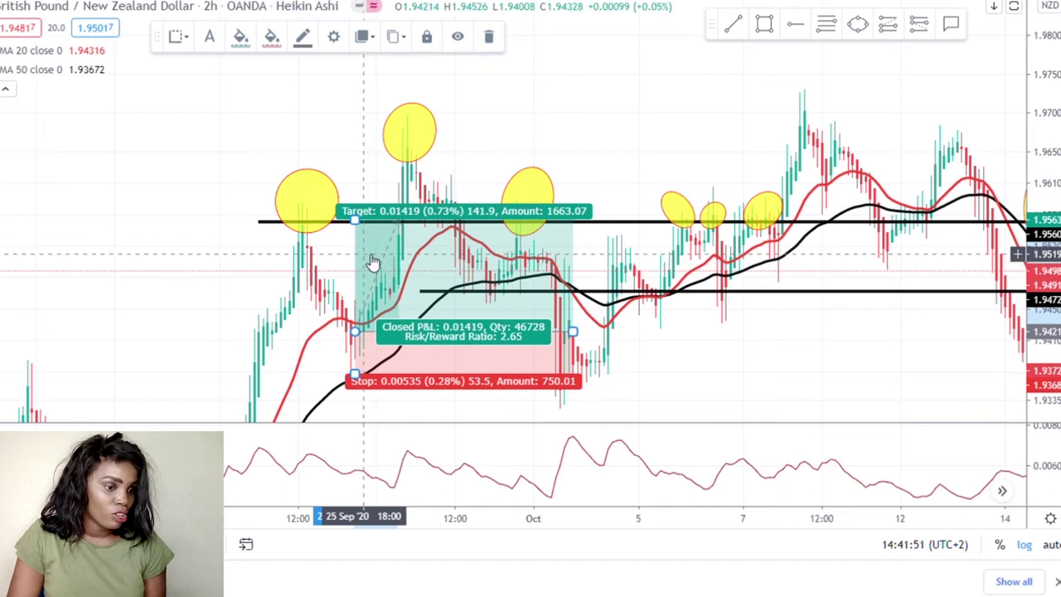
click(490, 37)
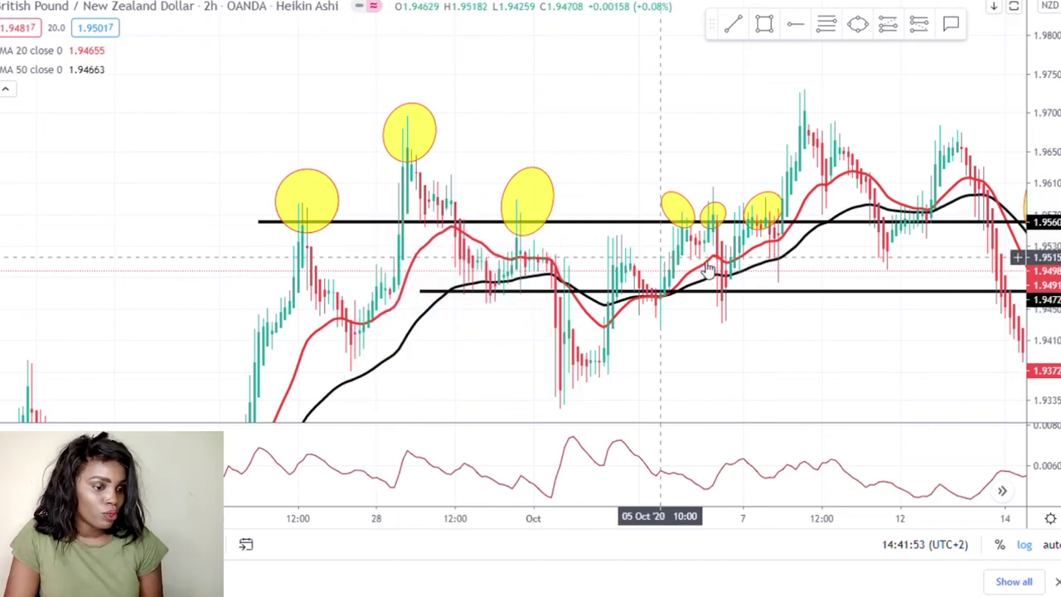
Step: Add a black horizontal ray at about 1.9343, starting at the 1 October low, to mark the lower support level
scroll(769, 325, down, 2)
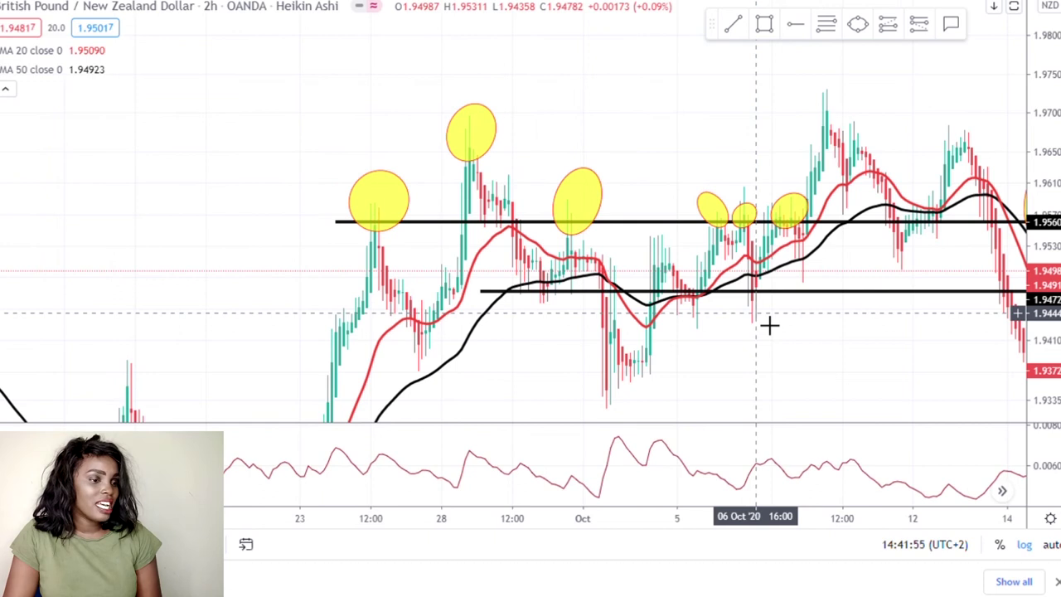
mouse_move(798, 320)
mouse_down()
mouse_move(668, 187)
mouse_move(630, 241)
mouse_move(608, 227)
mouse_move(549, 232)
mouse_move(522, 281)
mouse_up()
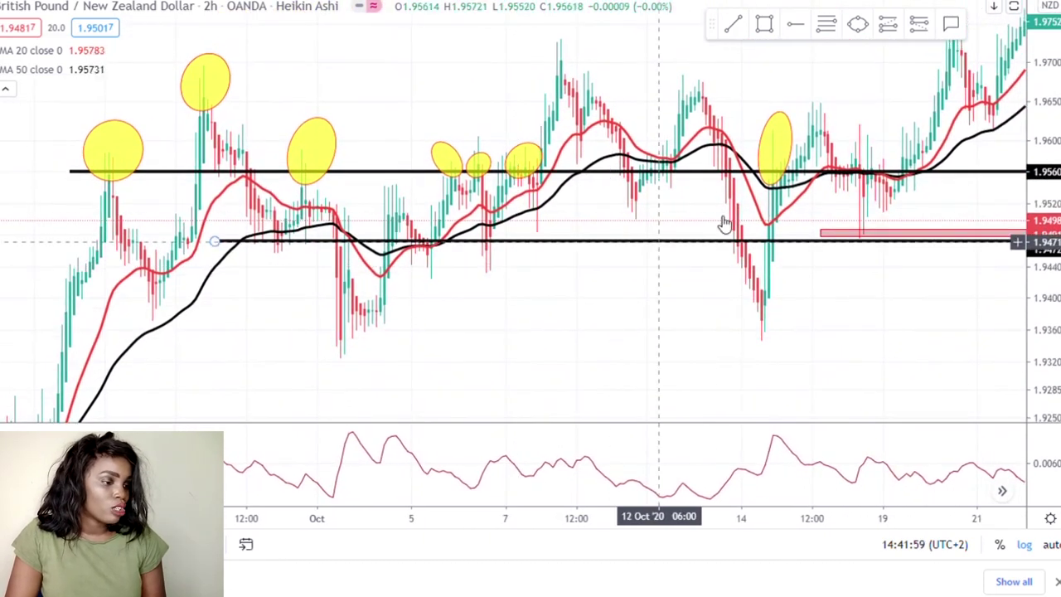
click(797, 25)
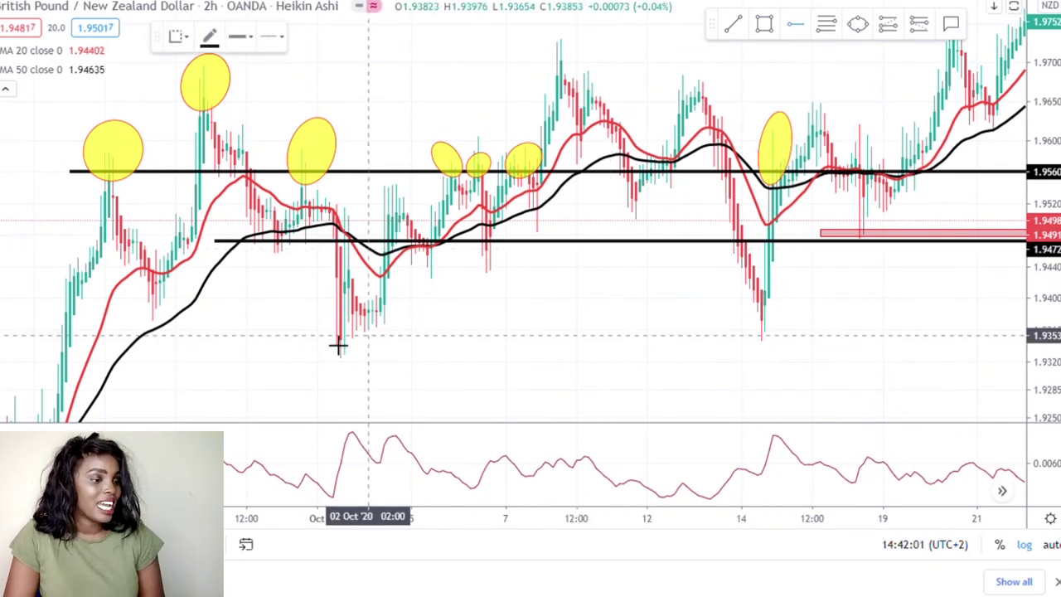
click(329, 355)
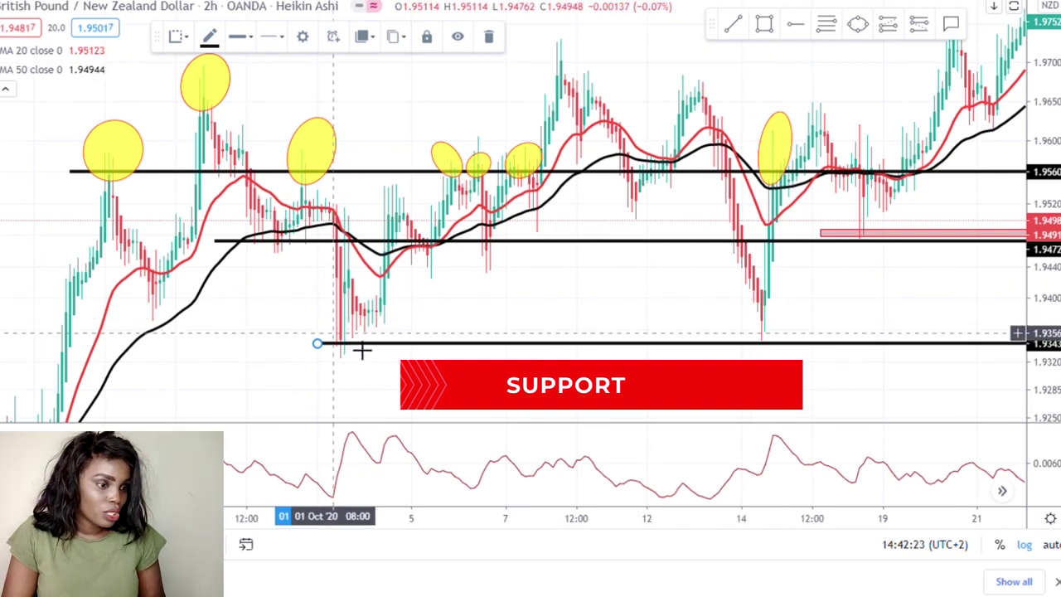
Step: Place a short position at the upper end of the projected rebound, with entry at about 1.9560 on 26 October 05:00
drag(823, 329, 452, 315)
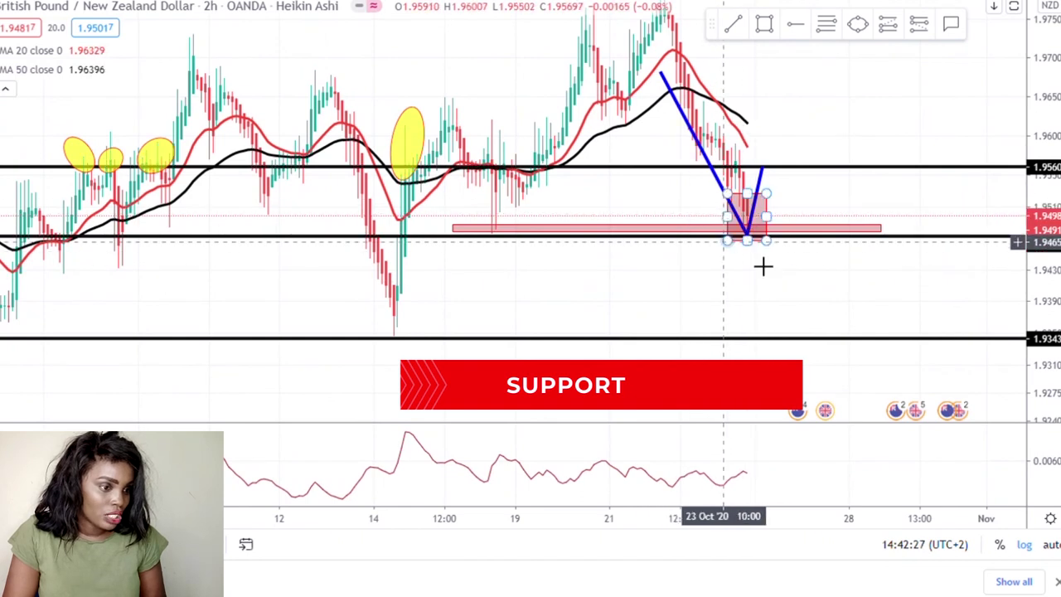
scroll(697, 241, up, 2)
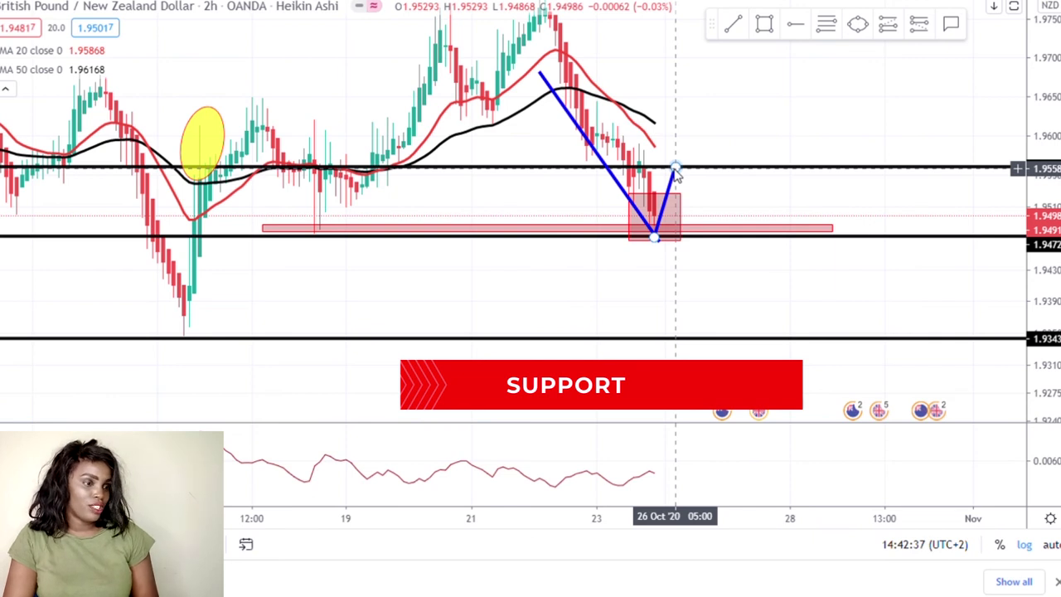
click(918, 23)
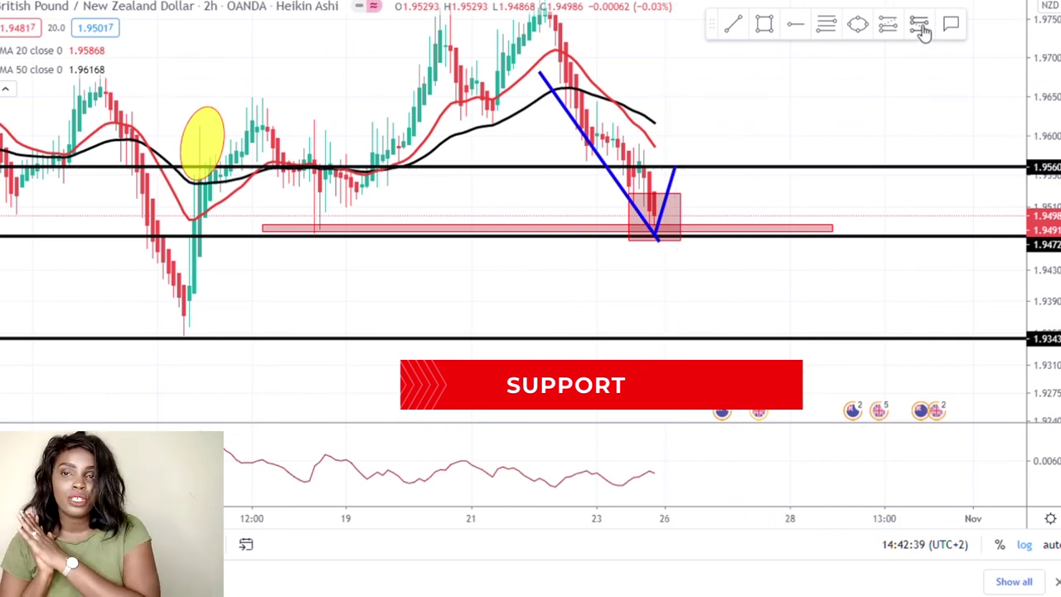
click(675, 167)
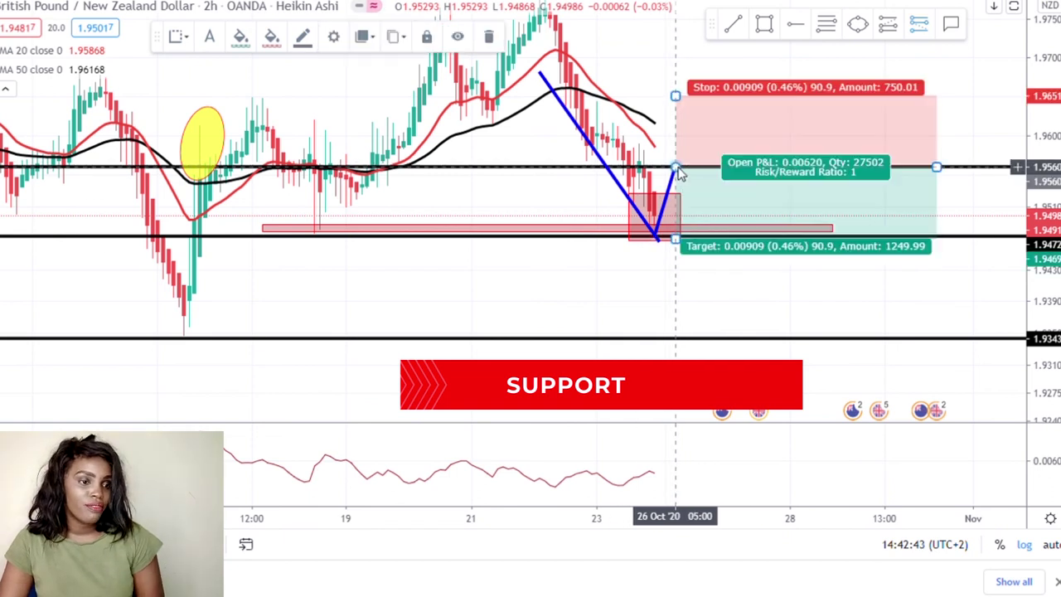
Step: Set the short position's stop to about 1.9601 and extend its target down to the lowest horizontal ray, at about 1.9344
drag(676, 96, 687, 147)
drag(682, 263, 692, 351)
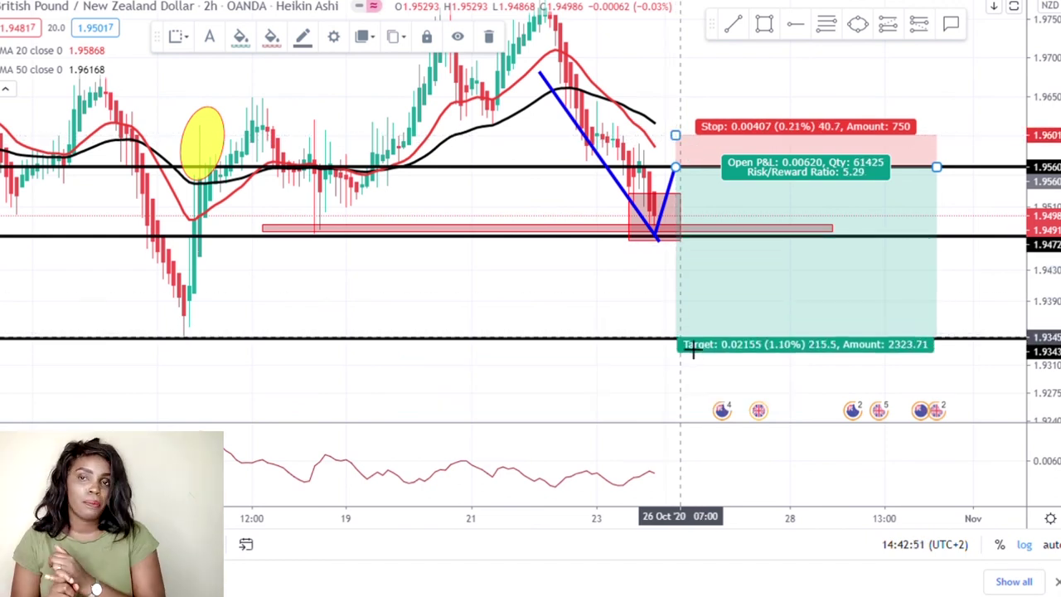
click(649, 318)
scroll(649, 317, up, 3)
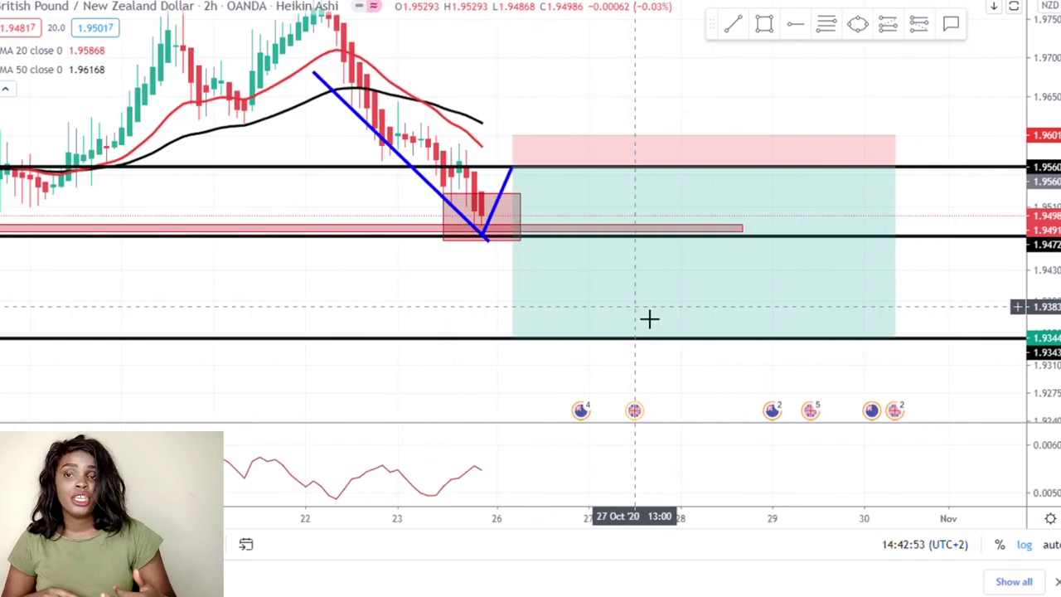
scroll(649, 317, down, 2)
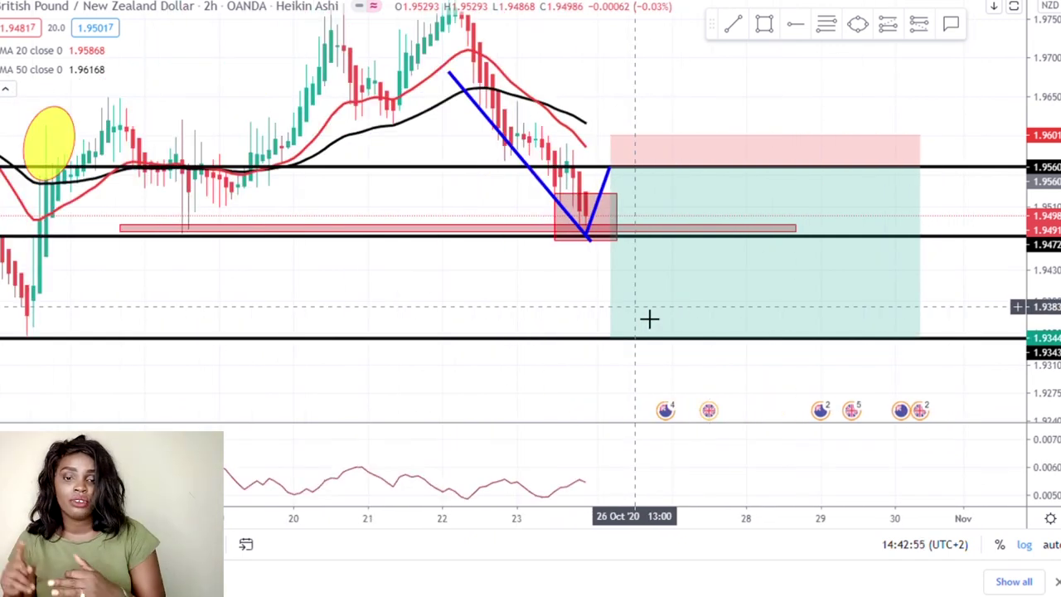